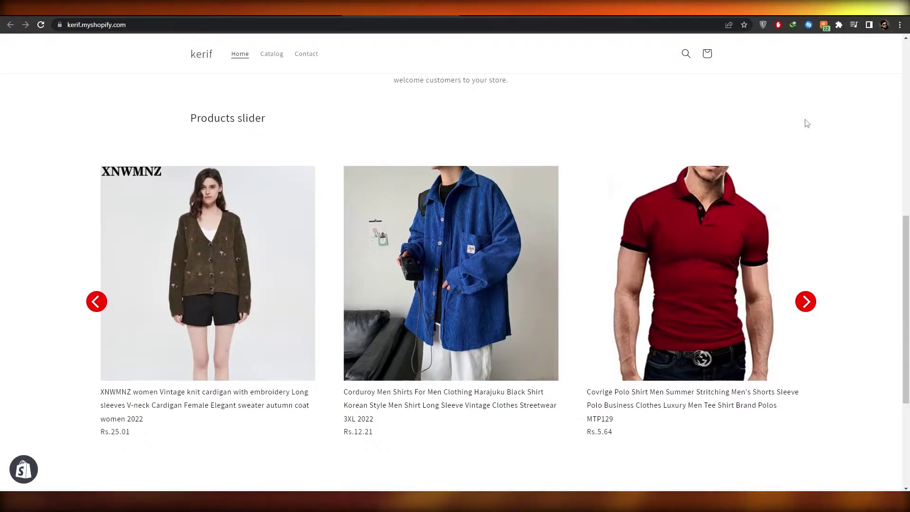
- Advance the storefront Products slider nine cards with the red next arrow, then return to the Shopify admin Home
click(806, 306)
click(806, 306)
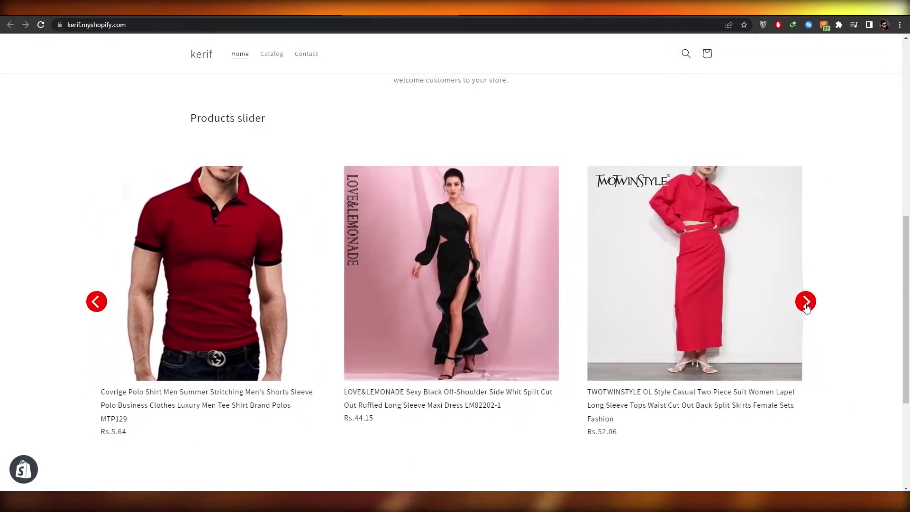
click(806, 306)
click(807, 305)
click(806, 305)
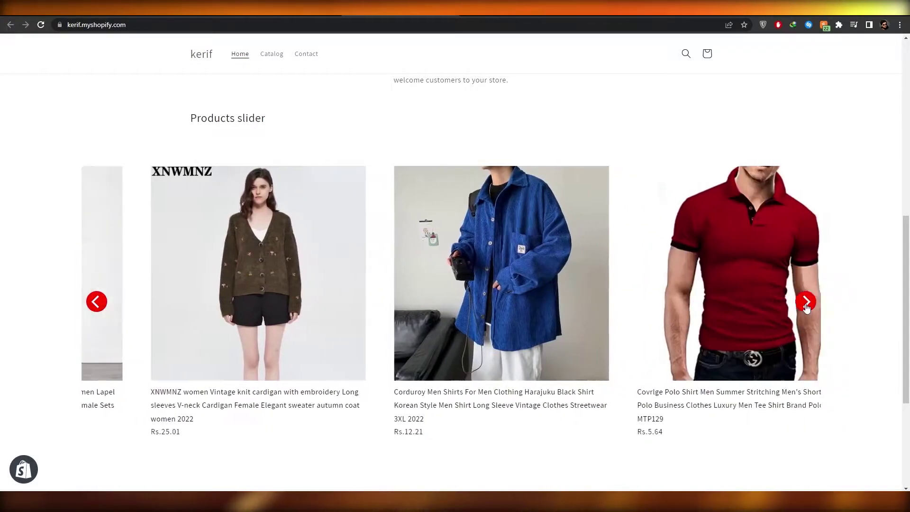
click(806, 305)
click(806, 306)
click(806, 306)
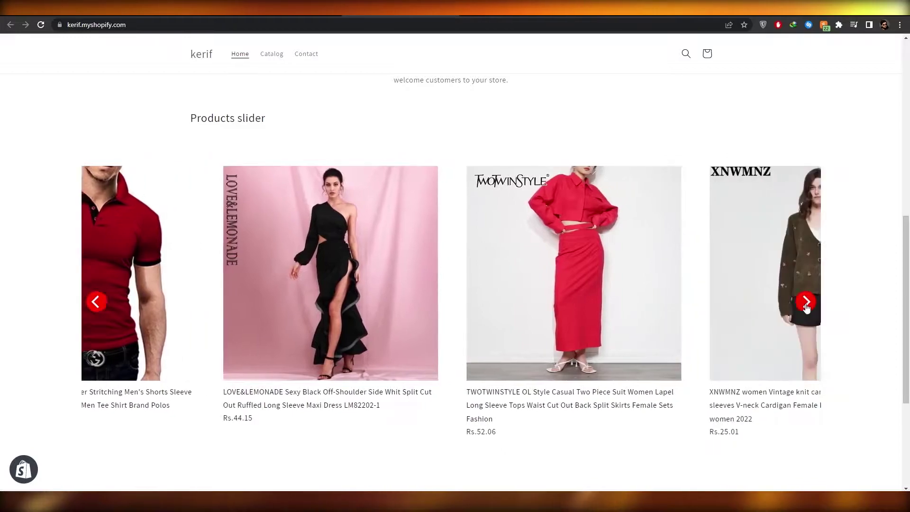
click(806, 305)
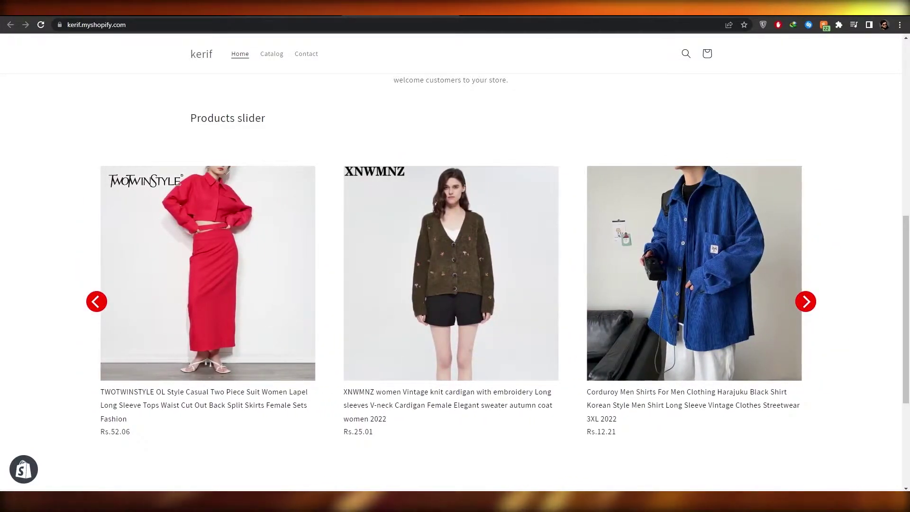
click(284, 8)
click(142, 9)
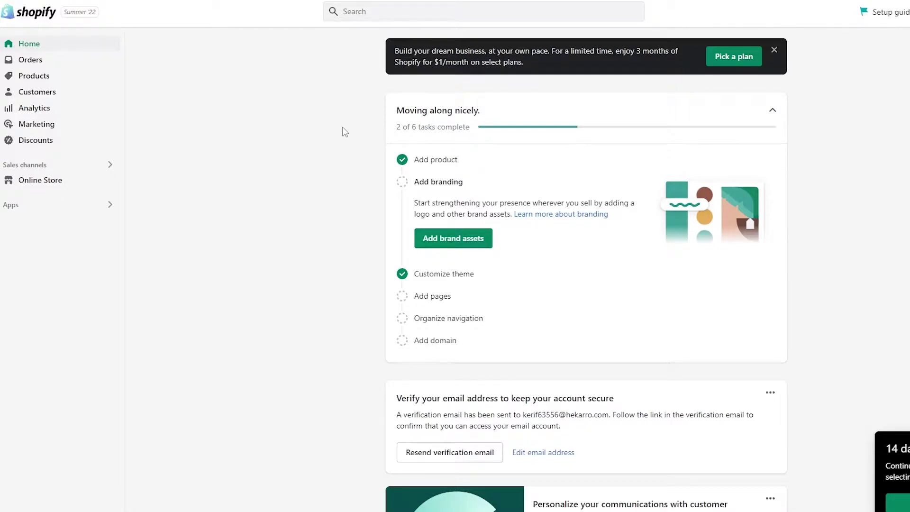
- View the Products list, then launch the installed DSers-AliExpress Dropshipping app
click(70, 78)
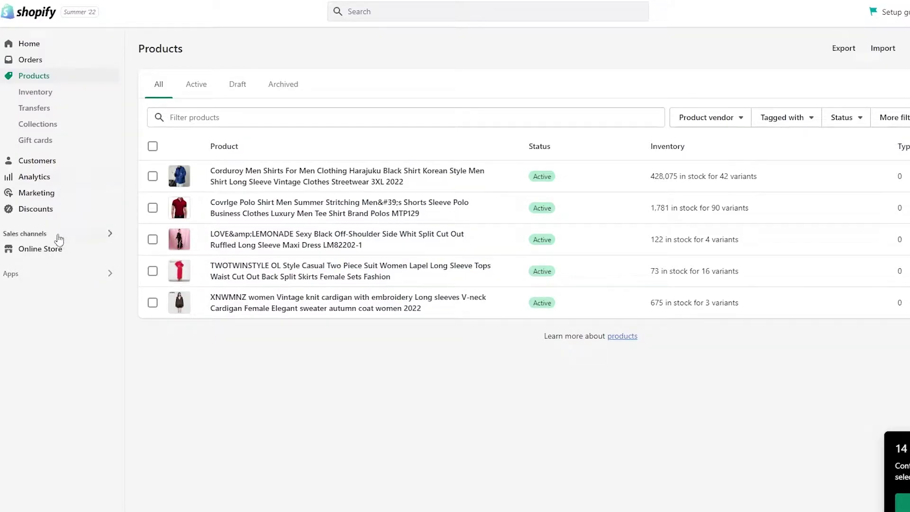
click(110, 276)
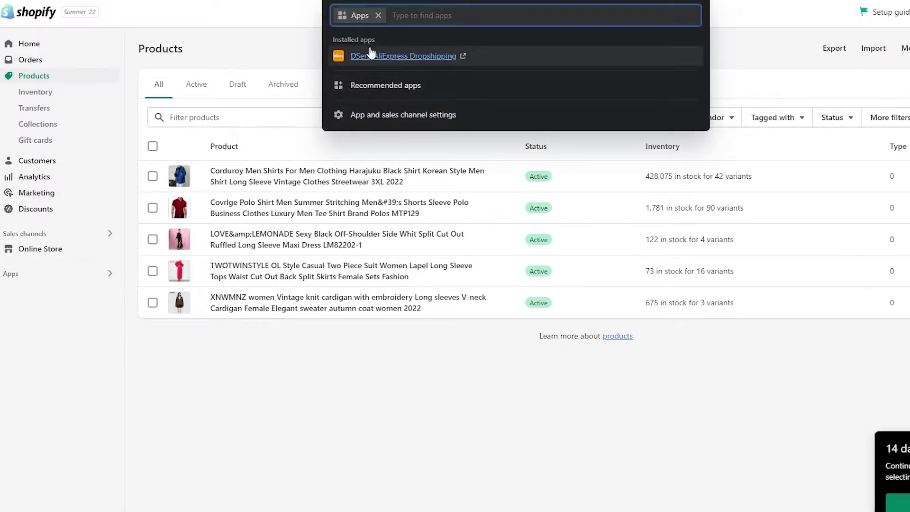
click(407, 59)
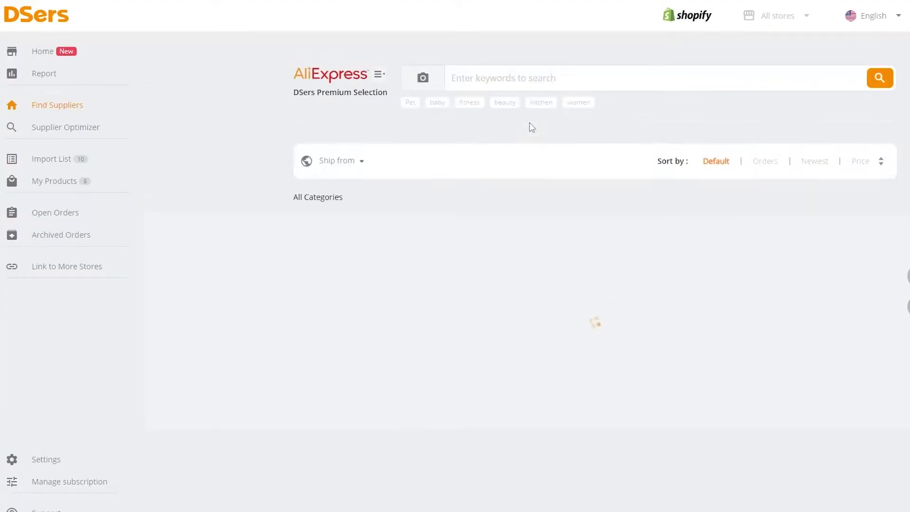
- Add the green leggings from Find Suppliers to the DSers import list
scroll(663, 207, down, 8)
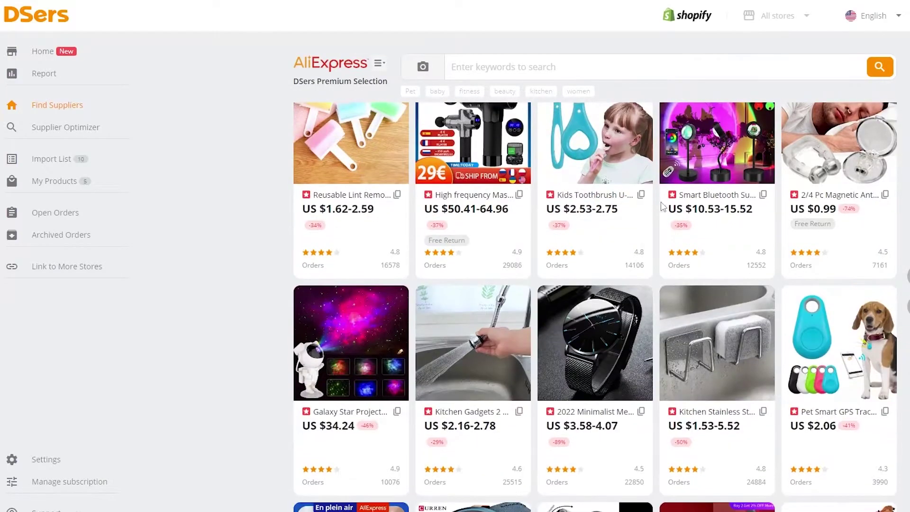
scroll(662, 207, down, 15)
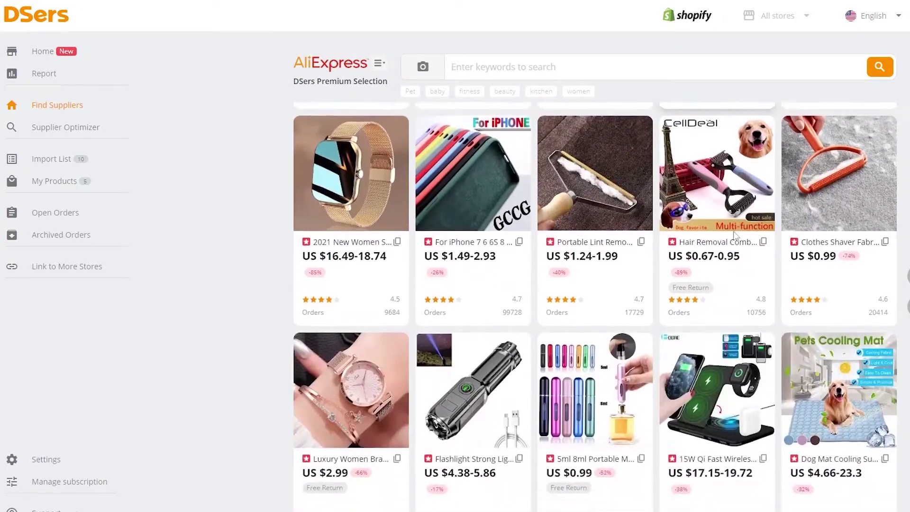
scroll(734, 236, down, 12)
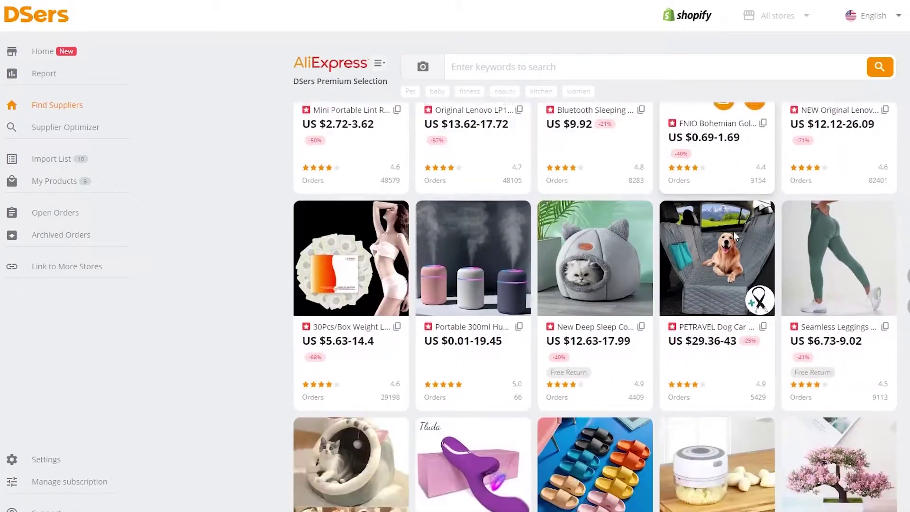
scroll(732, 231, down, 2)
scroll(856, 428, up, 4)
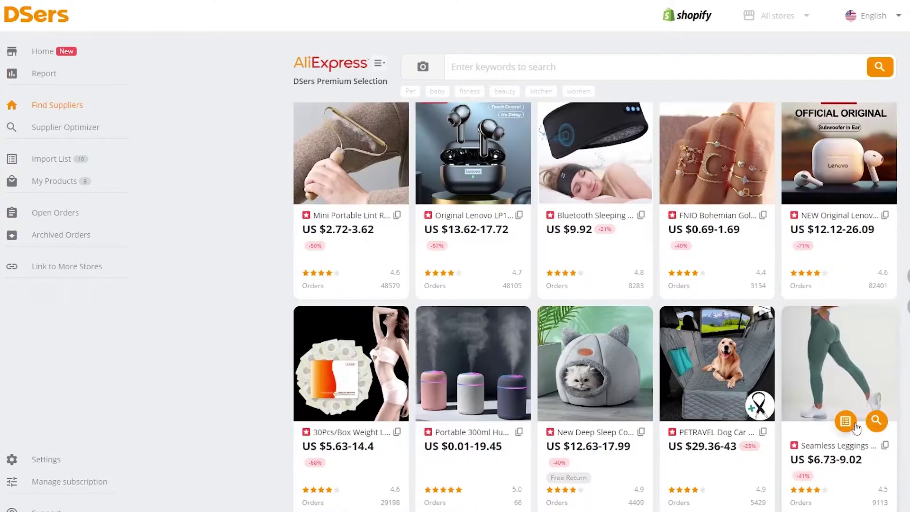
click(854, 425)
- Search "male fasion", import the denim and oversized navy shirts, and view the Import List
scroll(483, 377, up, 10)
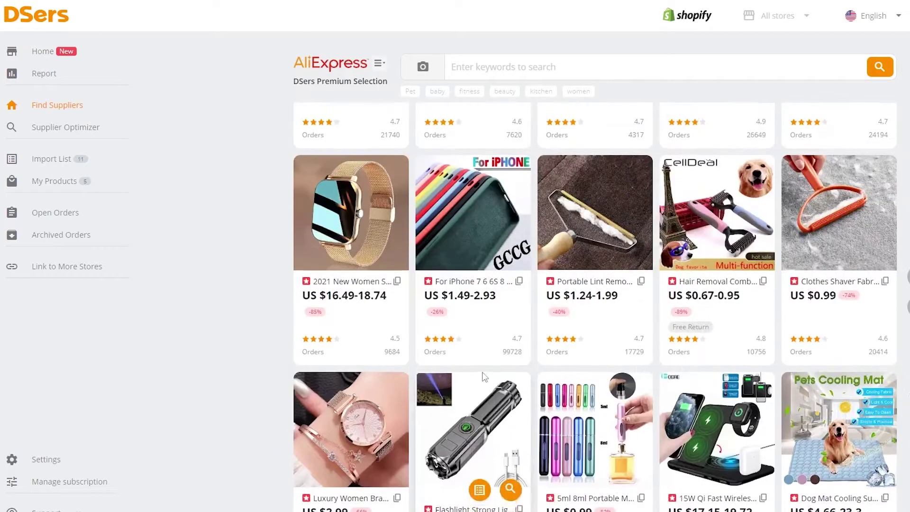
scroll(483, 377, up, 8)
scroll(771, 348, up, 6)
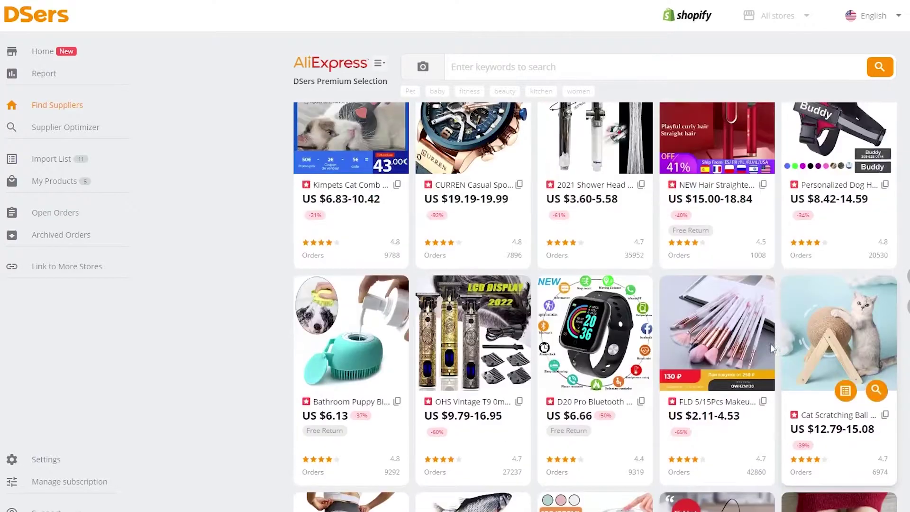
scroll(488, 299, up, 15)
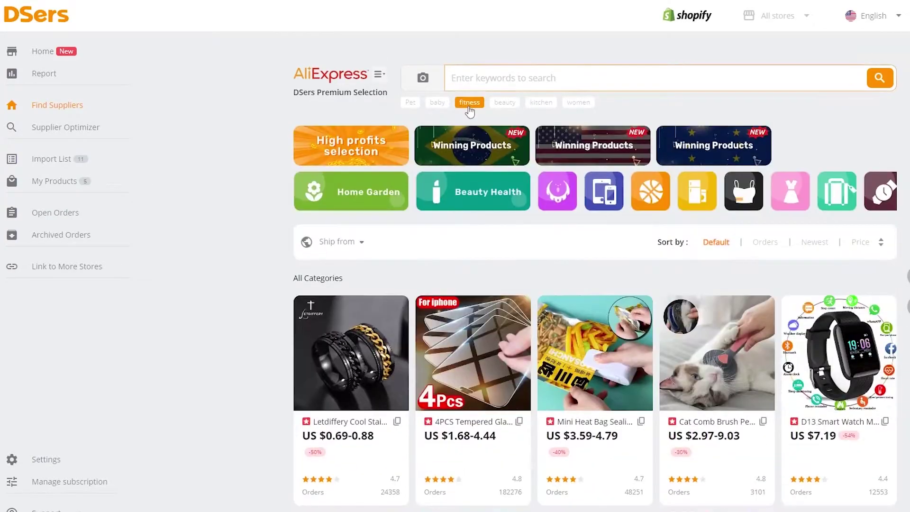
click(469, 105)
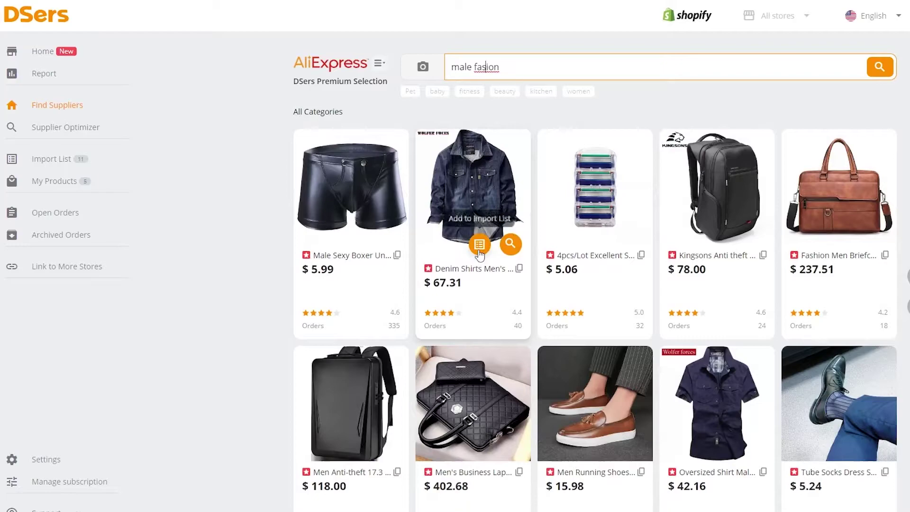
click(480, 245)
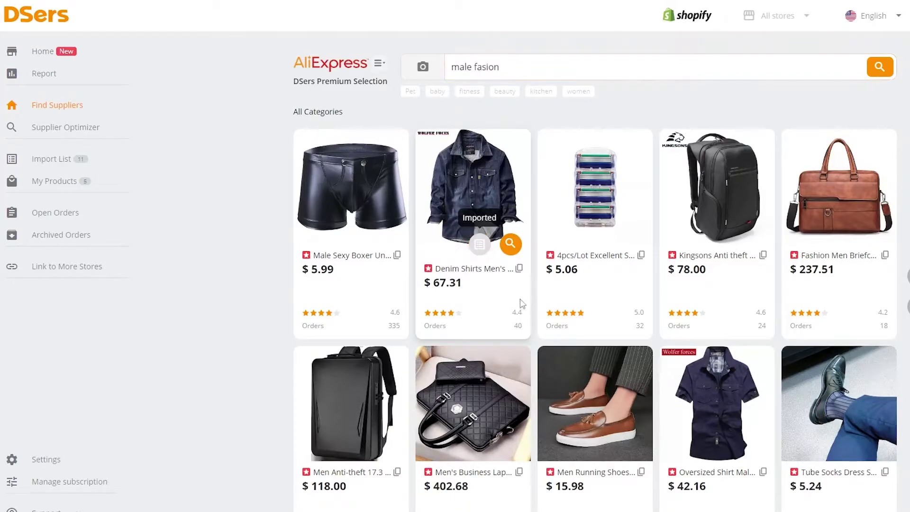
scroll(595, 213, down, 3)
click(724, 295)
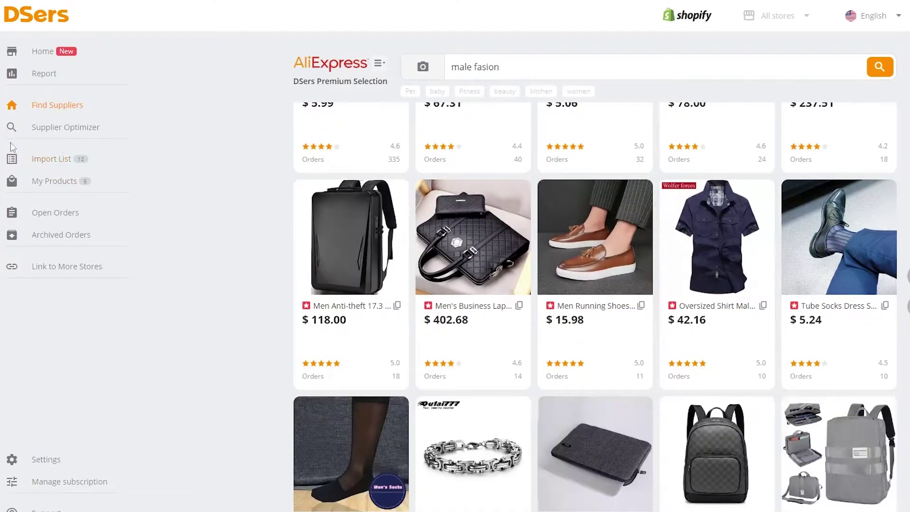
click(56, 164)
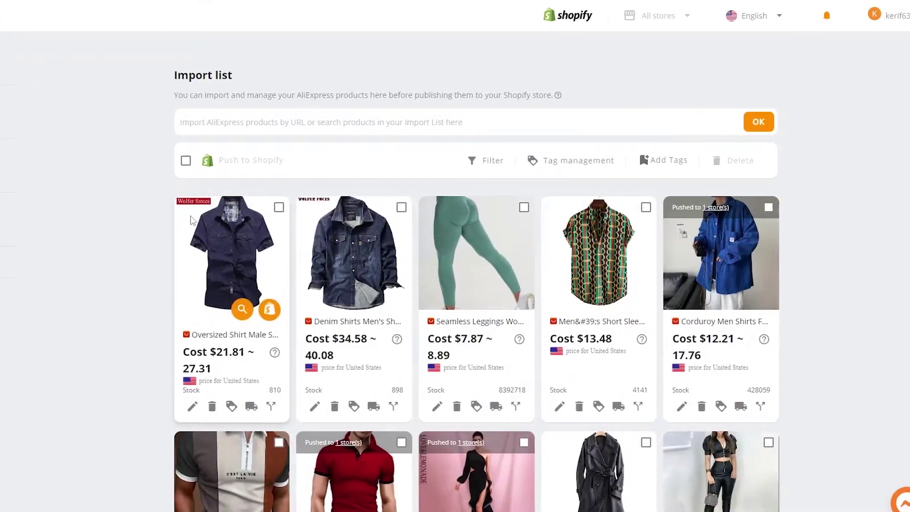
- Push the oversized shirt, green leggings and denim shirt to the Shopify store
click(272, 207)
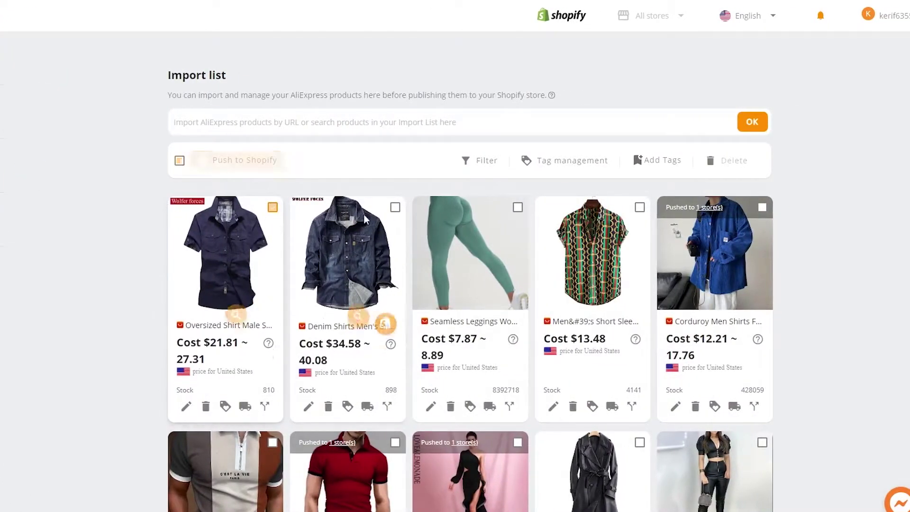
click(518, 208)
click(396, 208)
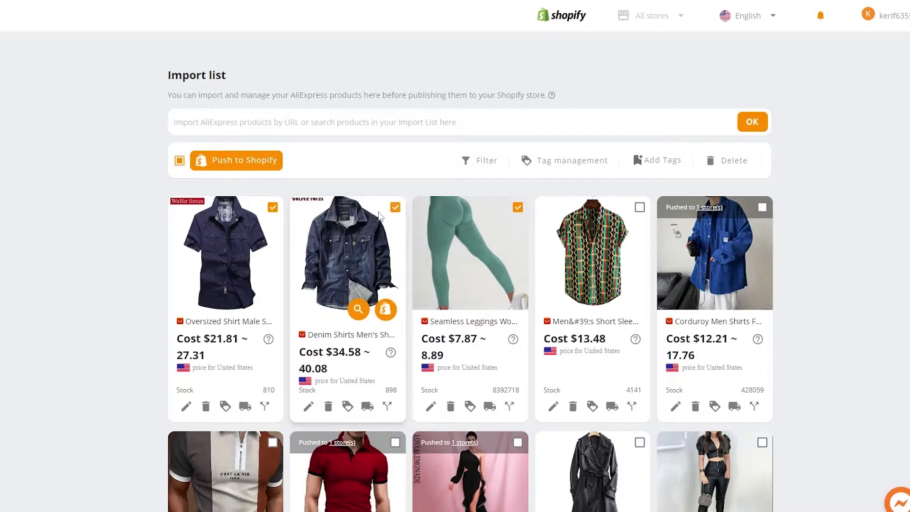
click(208, 161)
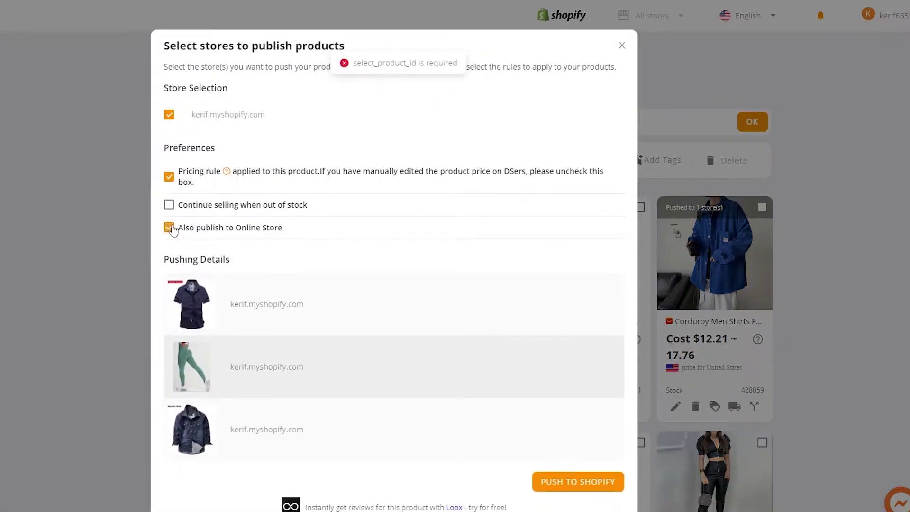
click(584, 483)
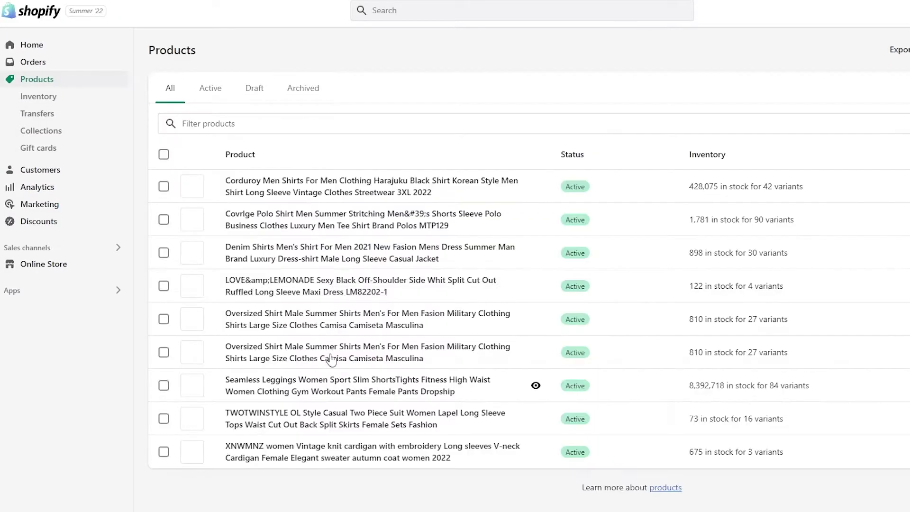
- Reload Products to show the imported items, then go to Online Store Themes
key(F5)
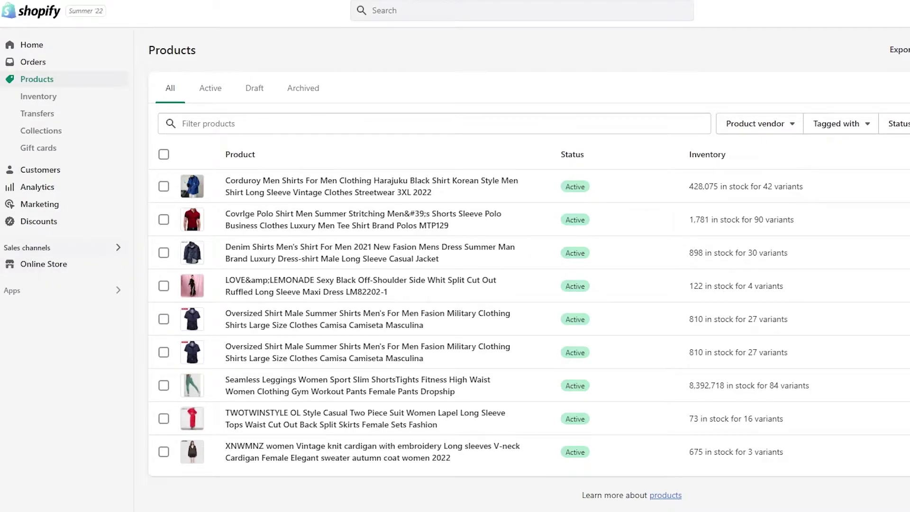
click(48, 266)
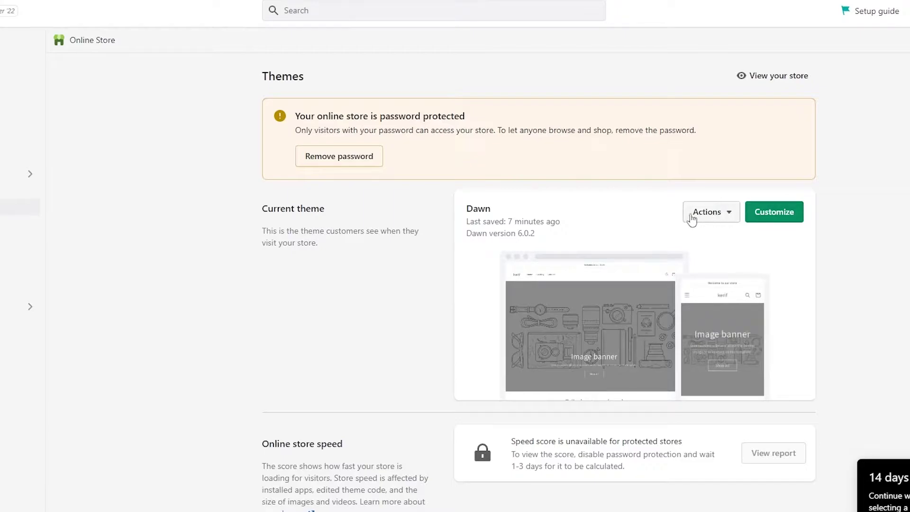
- Open the Dawn theme's code editor via Actions > Edit code and expand the Sections folder
click(717, 218)
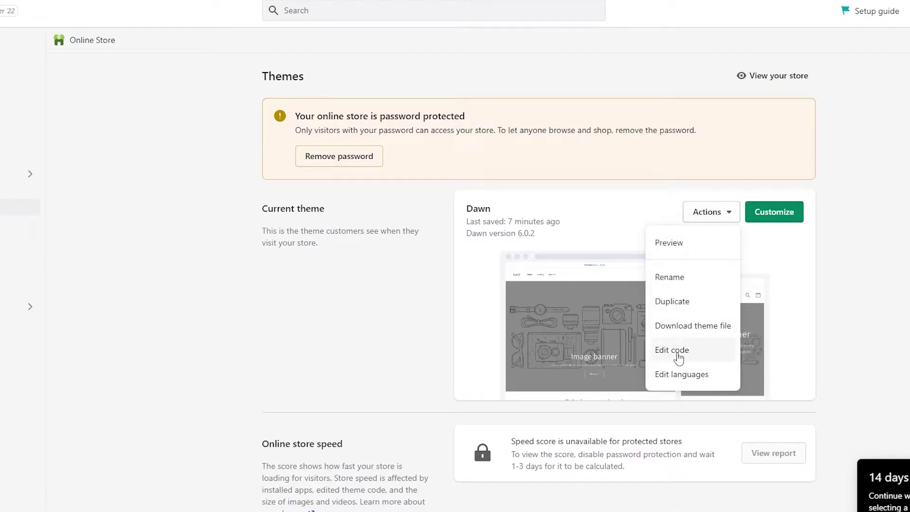
click(679, 357)
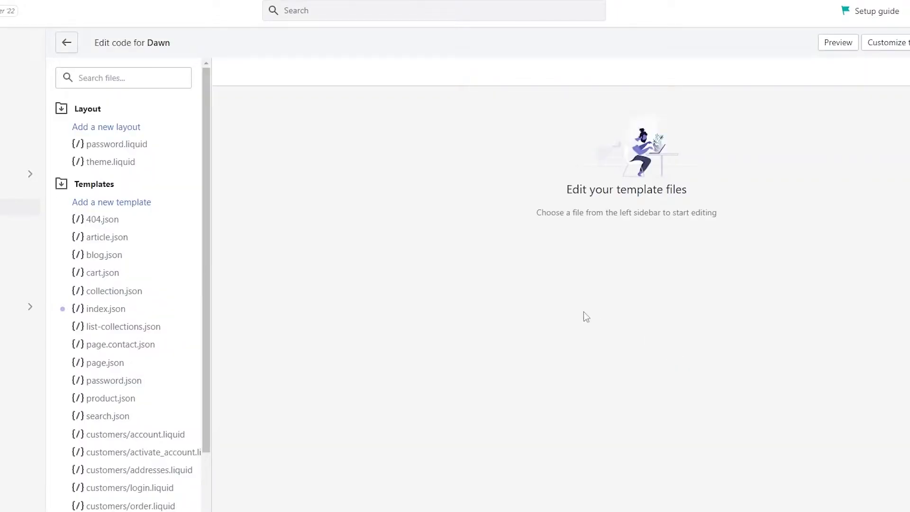
scroll(93, 130, down, 3)
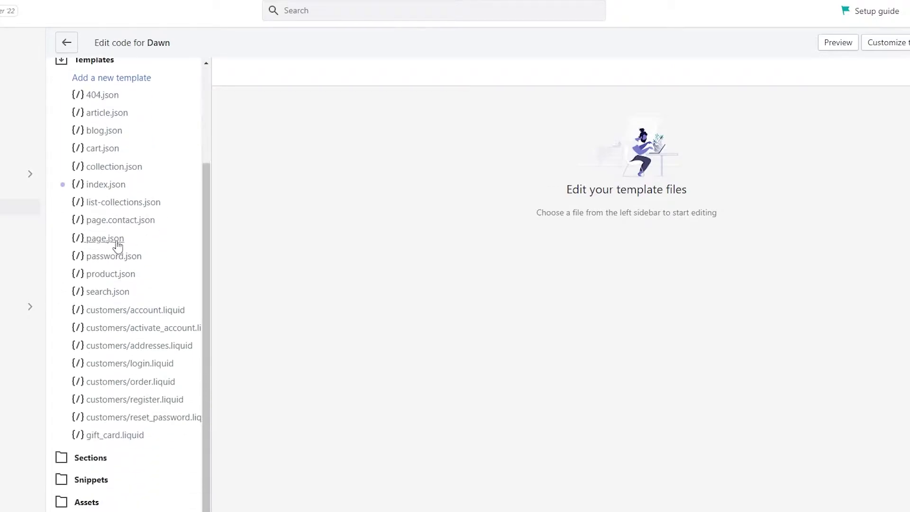
click(89, 458)
scroll(92, 455, down, 6)
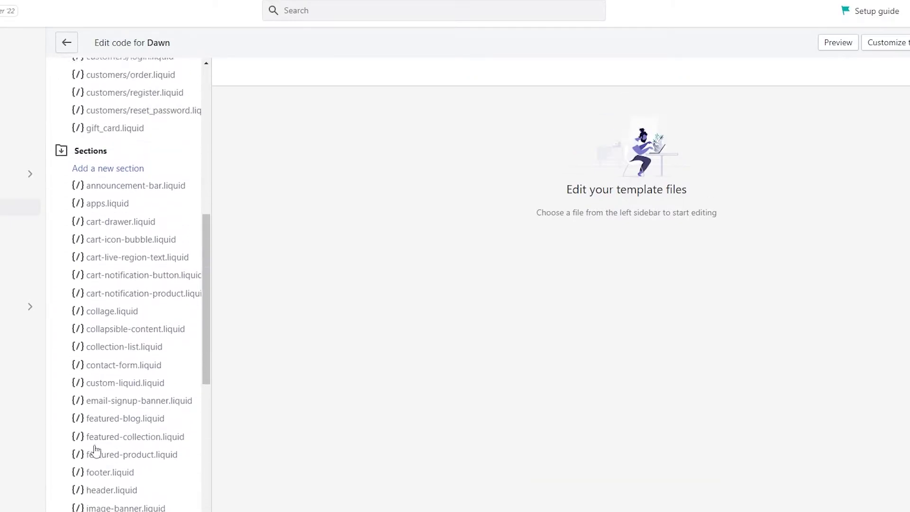
scroll(197, 326, down, 6)
scroll(201, 414, up, 7)
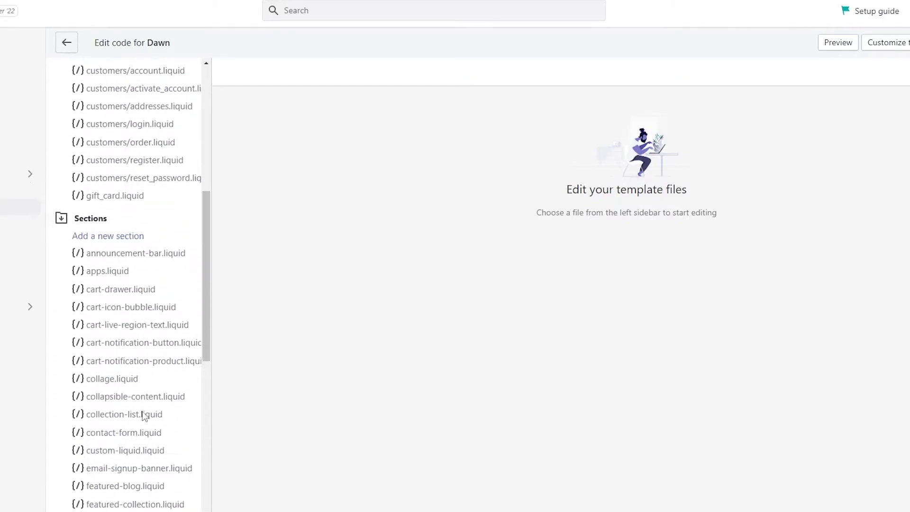
click(122, 240)
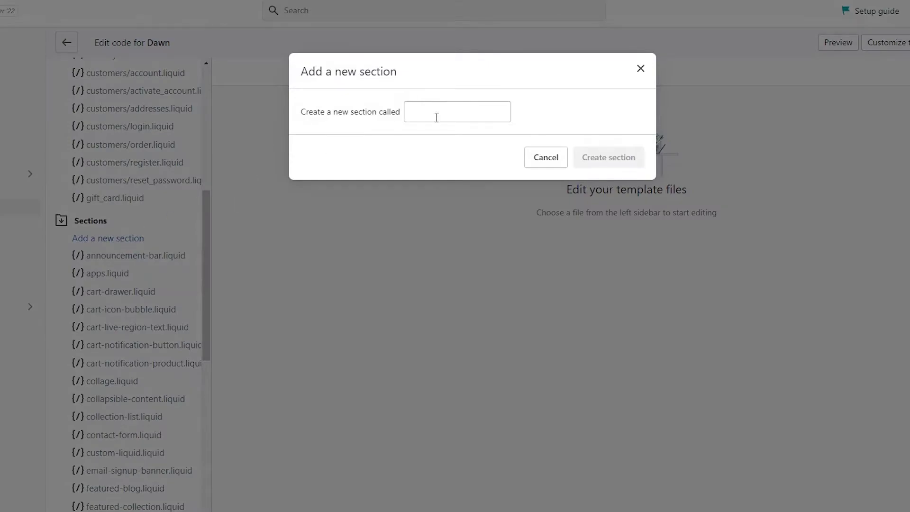
click(436, 117)
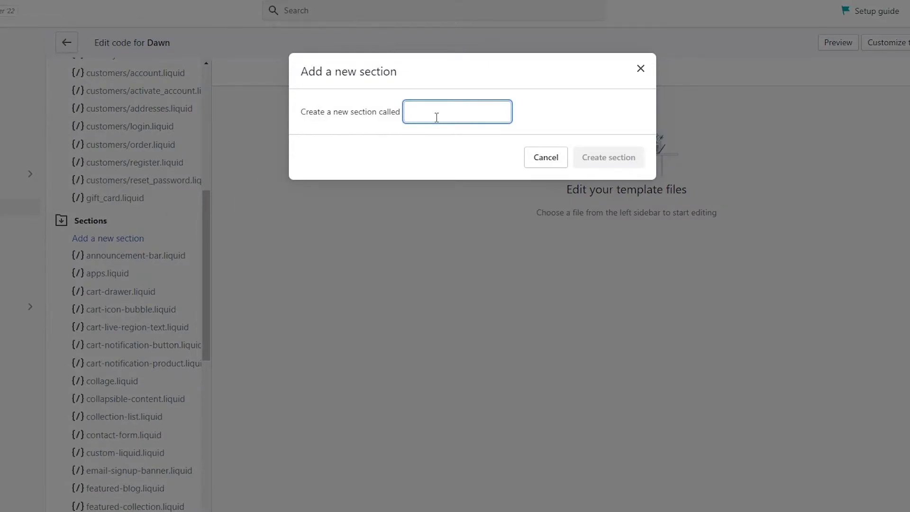
text(product-slider)
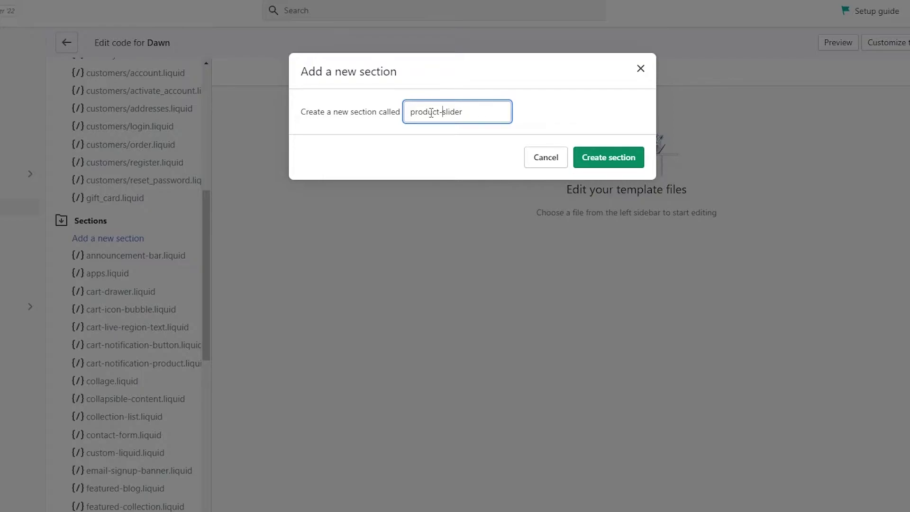
click(583, 161)
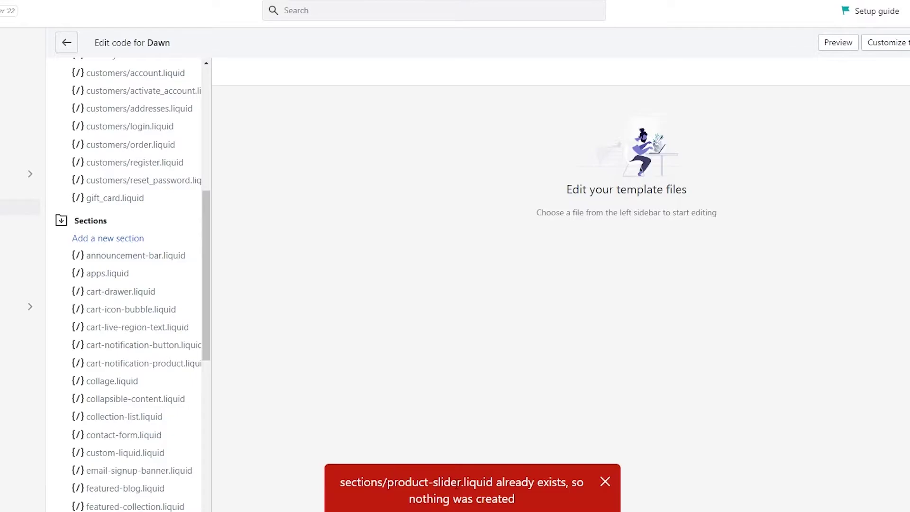
scroll(156, 400, down, 10)
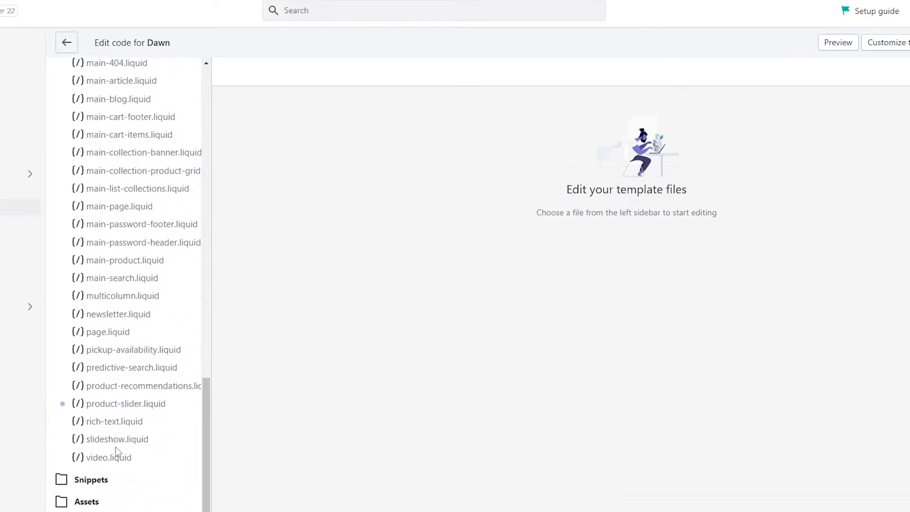
- Delete the existing product-slider.liquid section file, dismissing an accidental new-template form
click(133, 410)
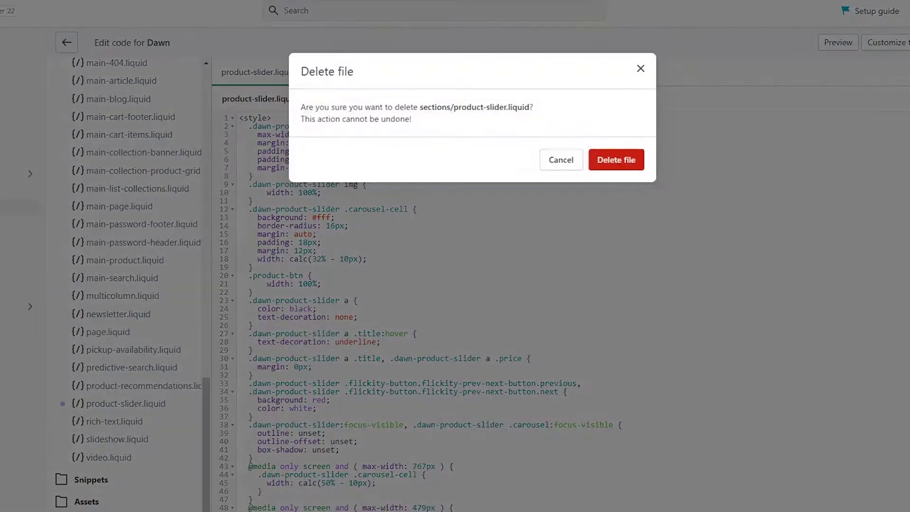
click(609, 167)
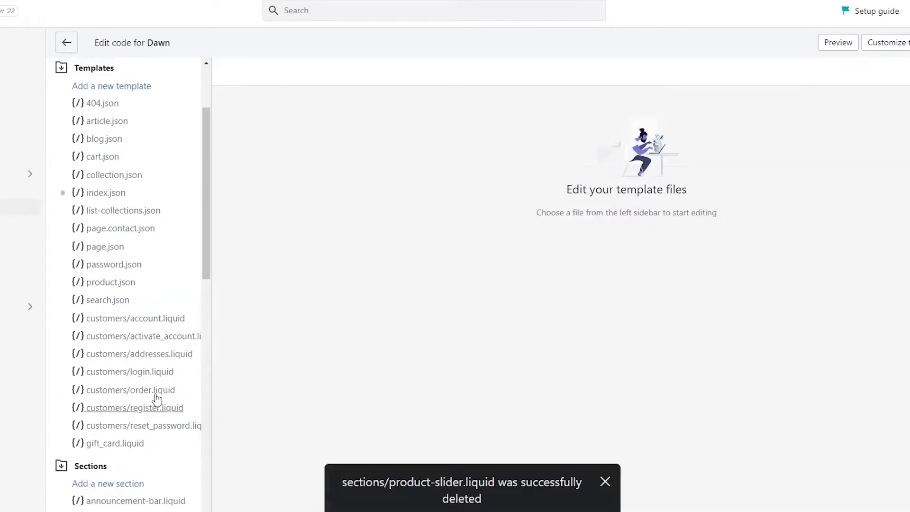
scroll(149, 355, up, 3)
click(135, 203)
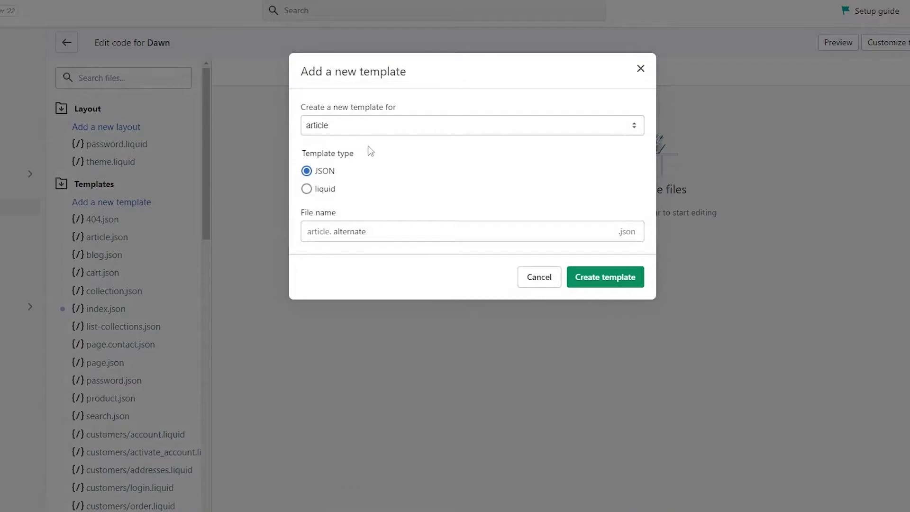
click(246, 198)
scroll(131, 199, down, 9)
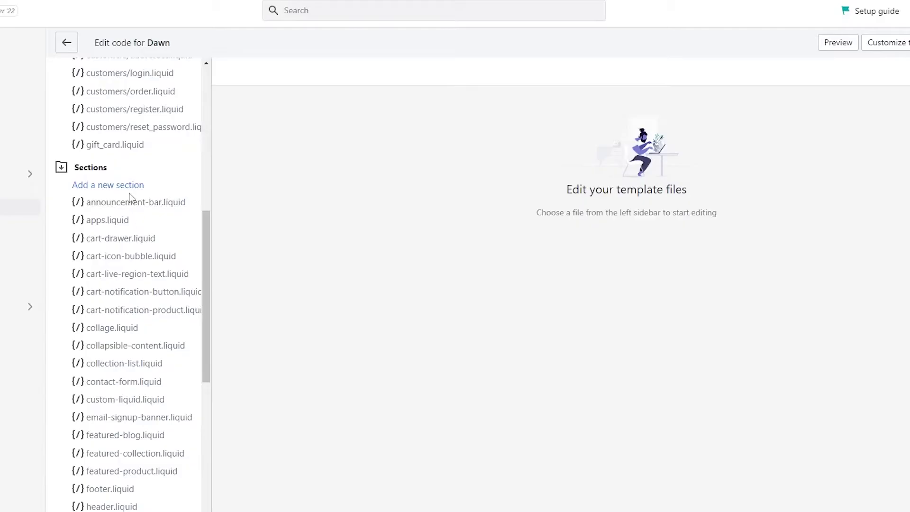
- Create a new section named product-slider
click(127, 185)
click(432, 109)
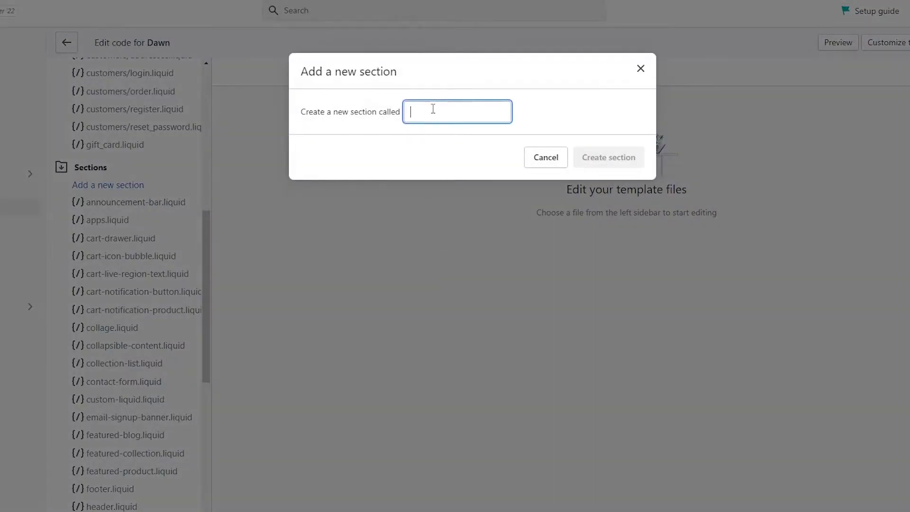
text(product-slider)
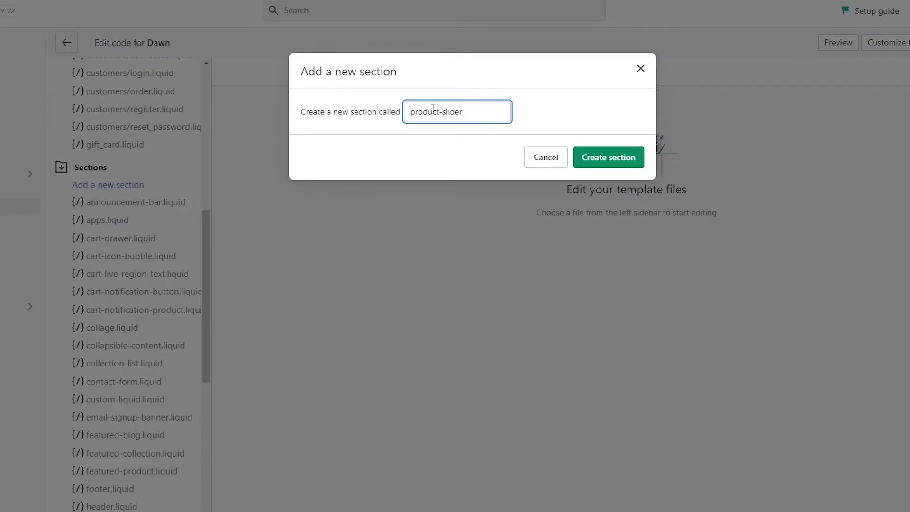
click(613, 162)
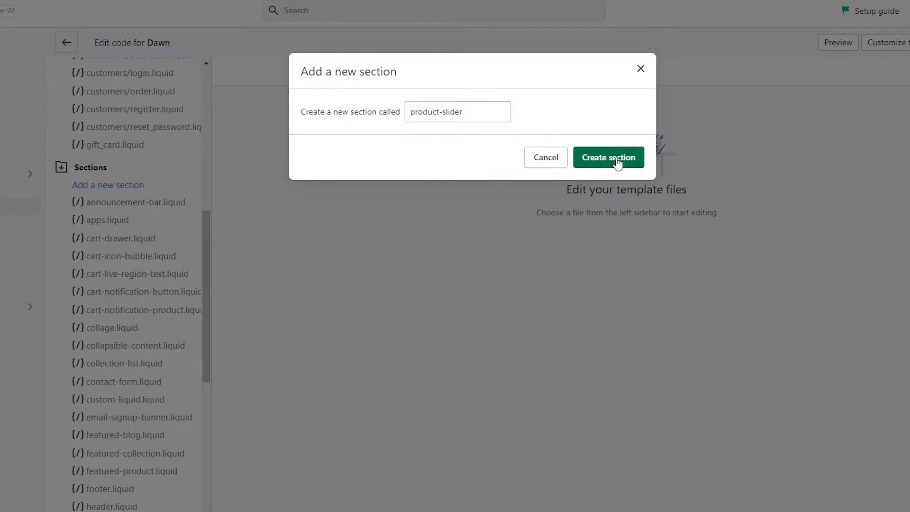
scroll(179, 416, up, 5)
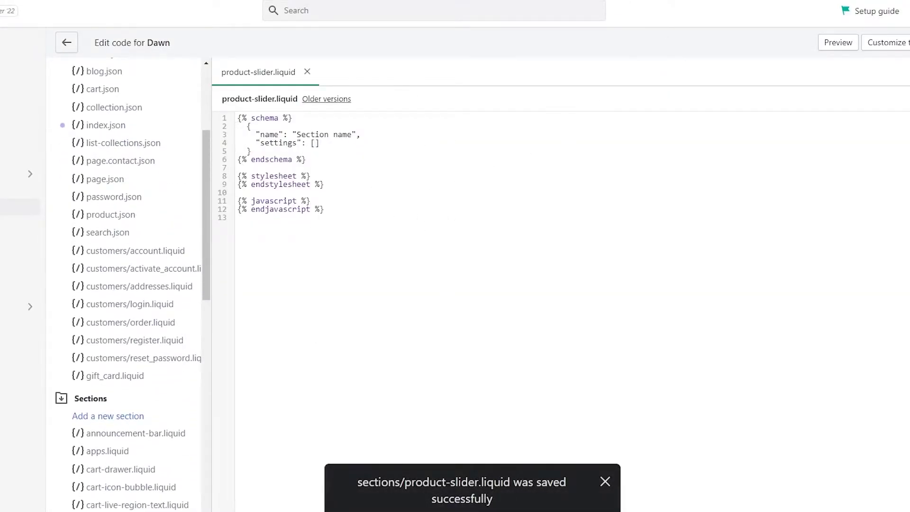
- In the Google Doc, select the slider code starting from <style>
key(alt+Tab)
click(386, 319)
scroll(387, 320, up, 10)
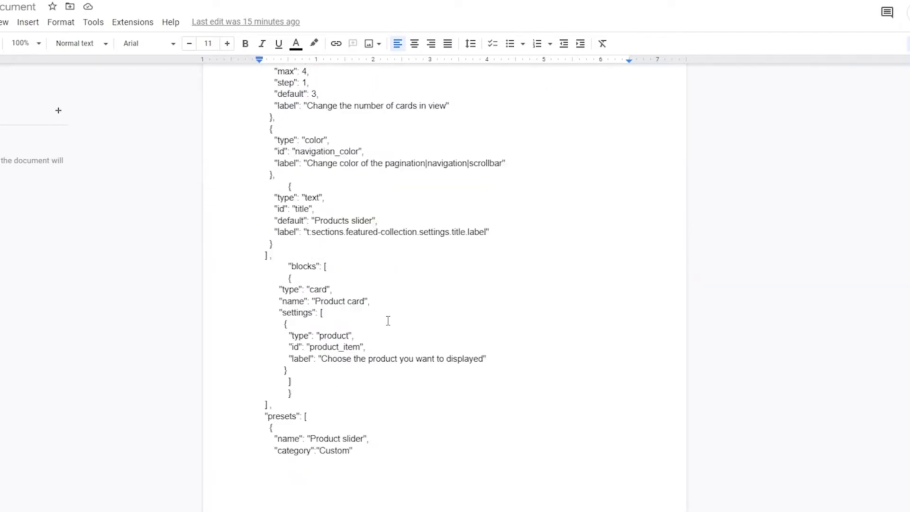
scroll(387, 321, up, 10)
scroll(388, 321, up, 9)
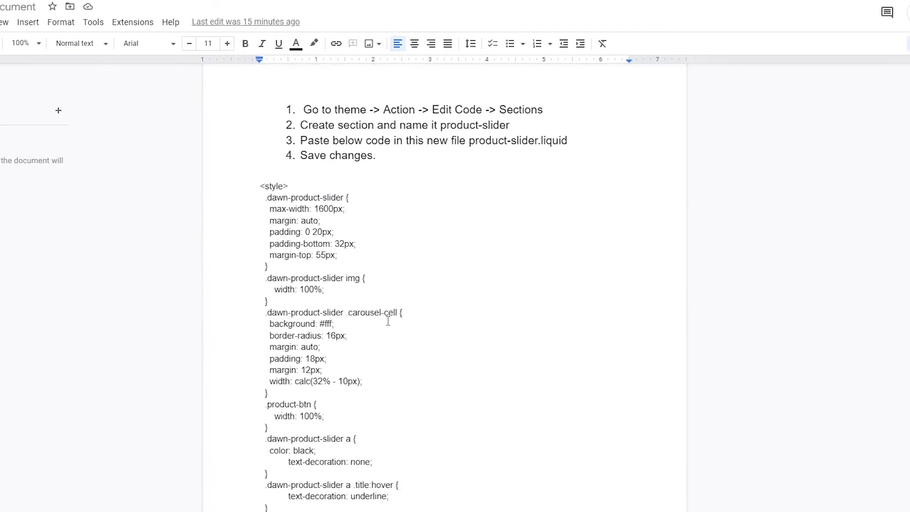
drag(257, 231, 380, 321)
- Copy the selected slider code and select the default code in product-slider.liquid
scroll(270, 251, down, 15)
scroll(340, 270, down, 15)
scroll(379, 321, down, 9)
scroll(398, 382, up, 20)
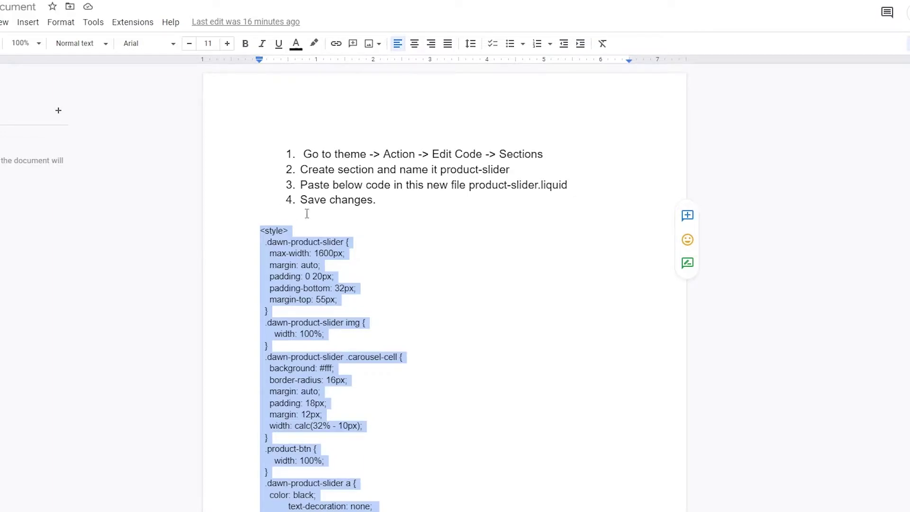
right_click(279, 246)
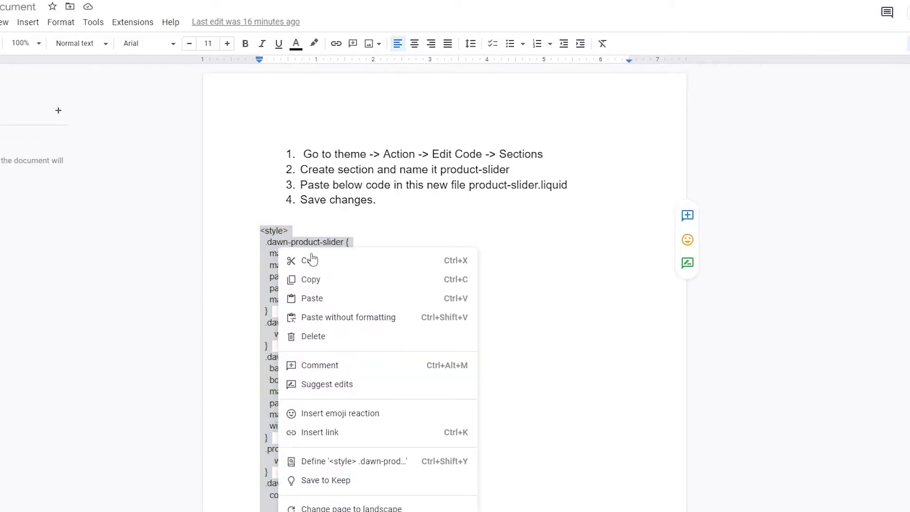
click(322, 284)
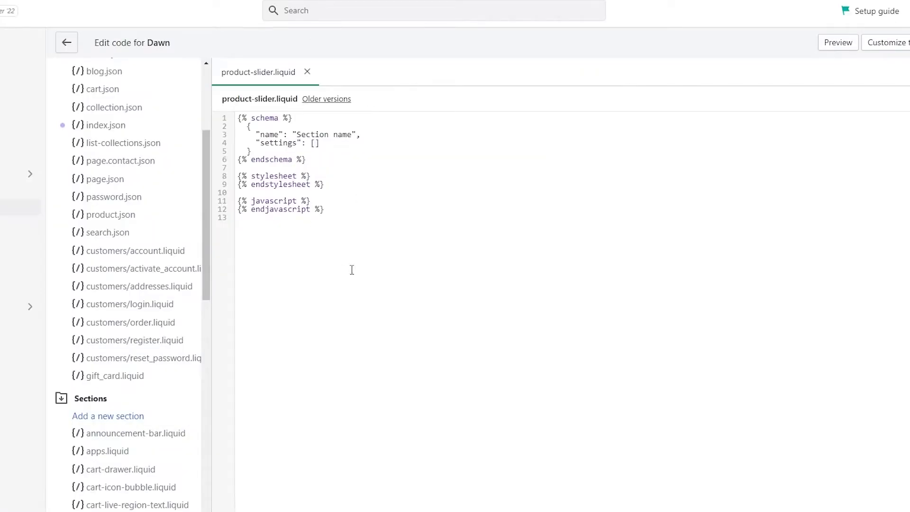
drag(352, 270, 221, 121)
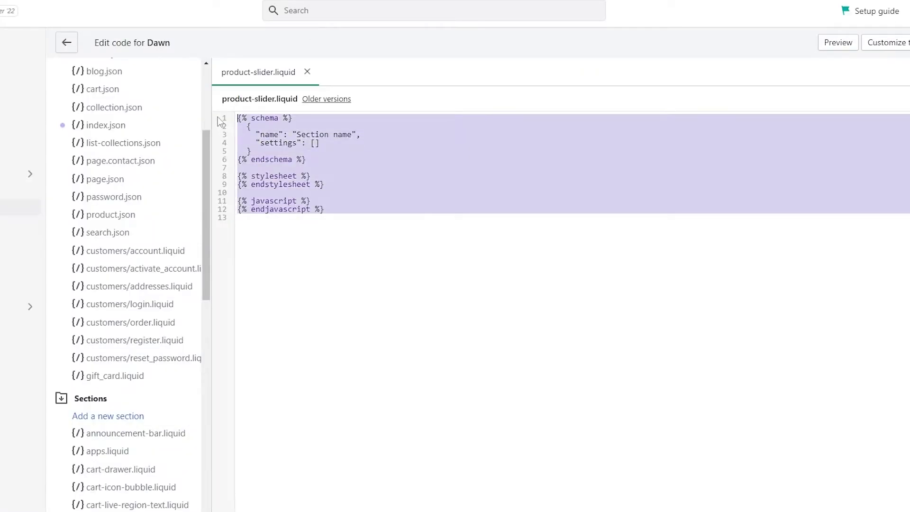
- Replace product-slider.liquid's default code with the pasted slider code and save it
key(BackSpace)
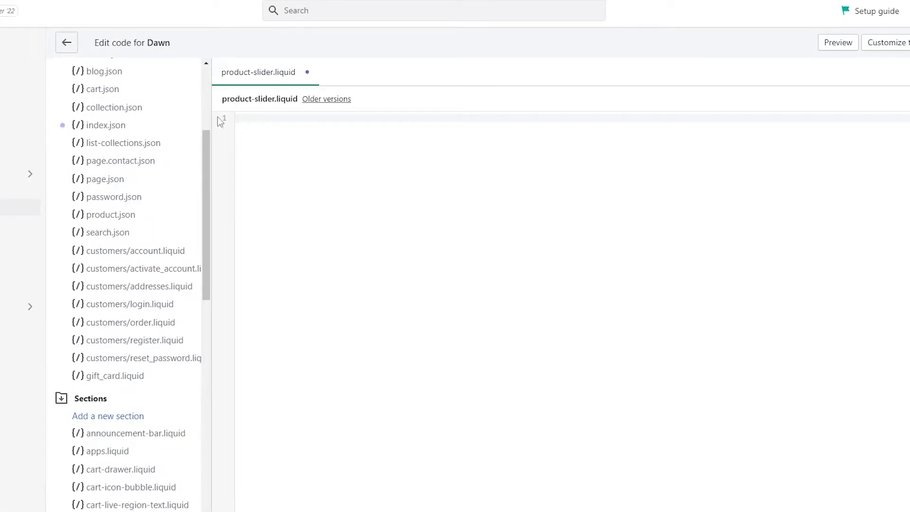
key(ctrl+v)
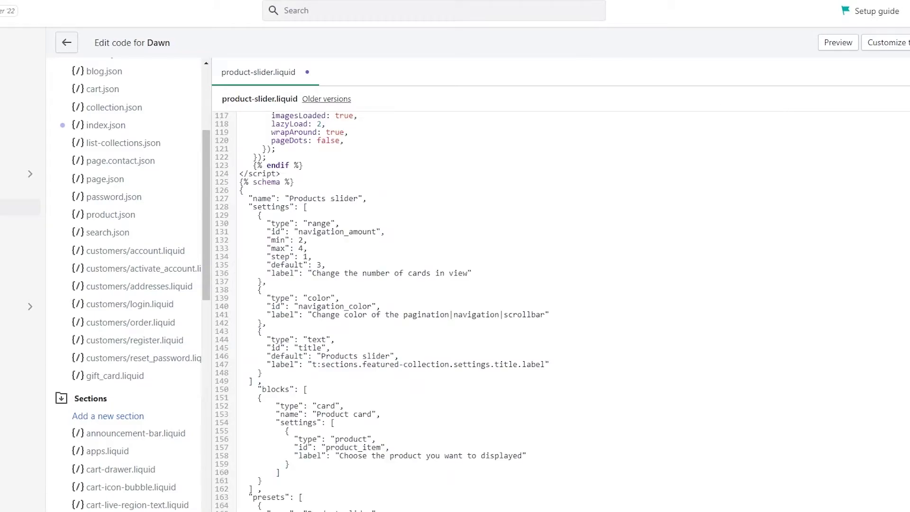
key(ctrl+s)
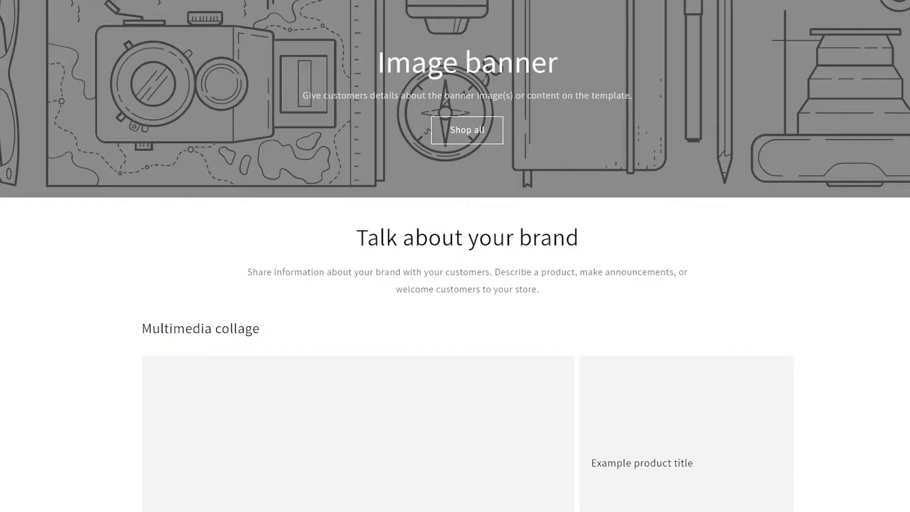
- Open the Dawn theme customizer and browse its Home page sections like Image banner and Collage
scroll(235, 179, down, 15)
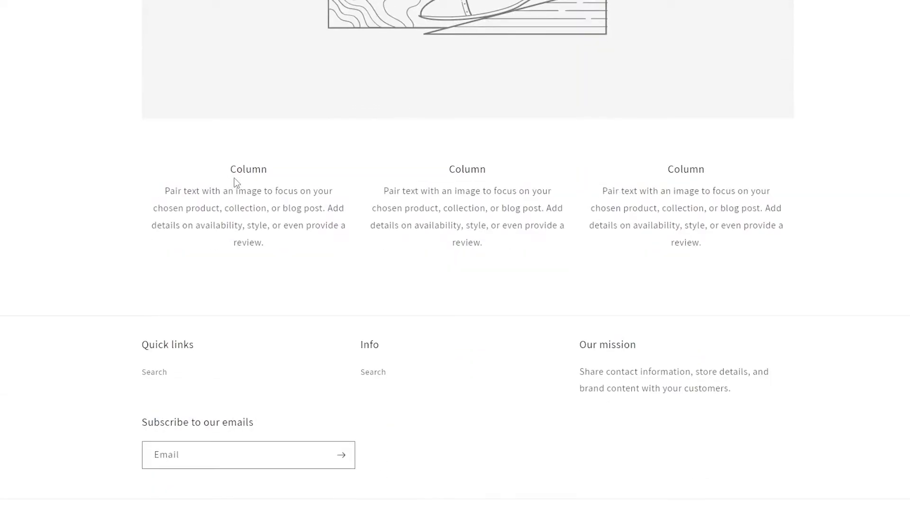
scroll(236, 178, up, 9)
scroll(236, 177, up, 8)
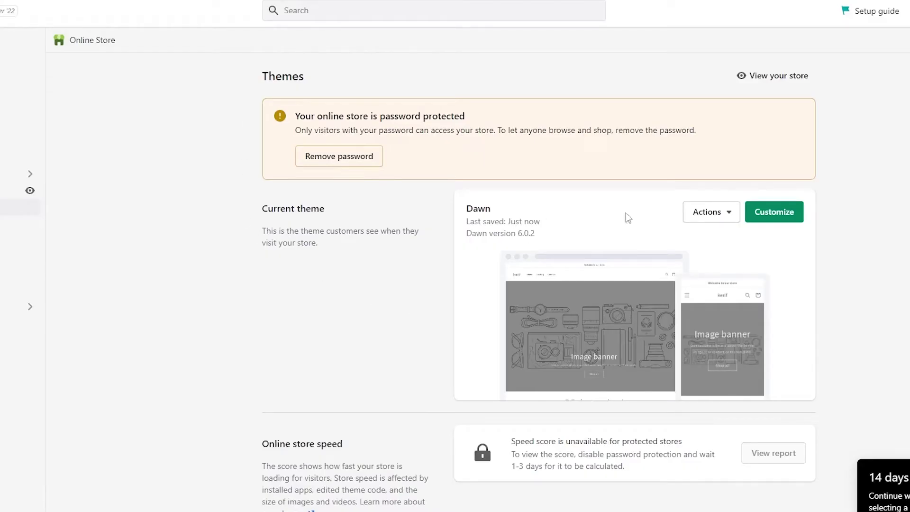
click(770, 219)
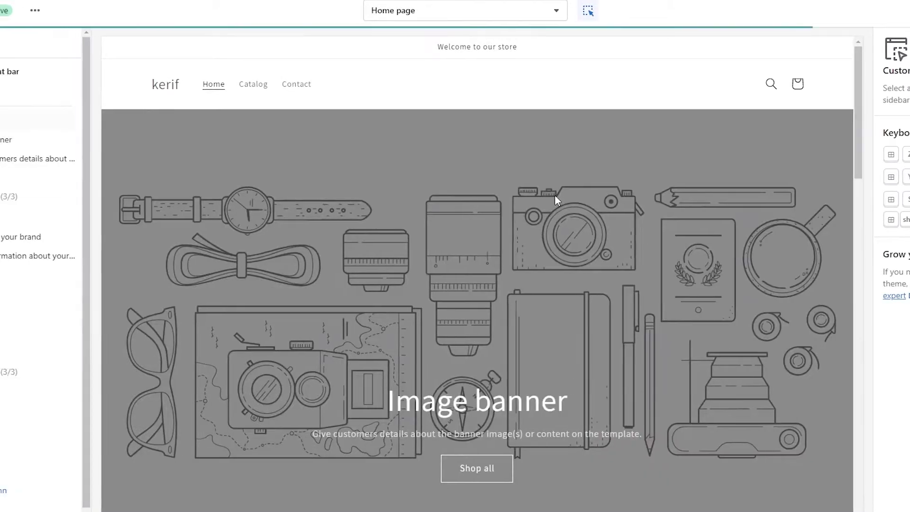
scroll(554, 196, down, 6)
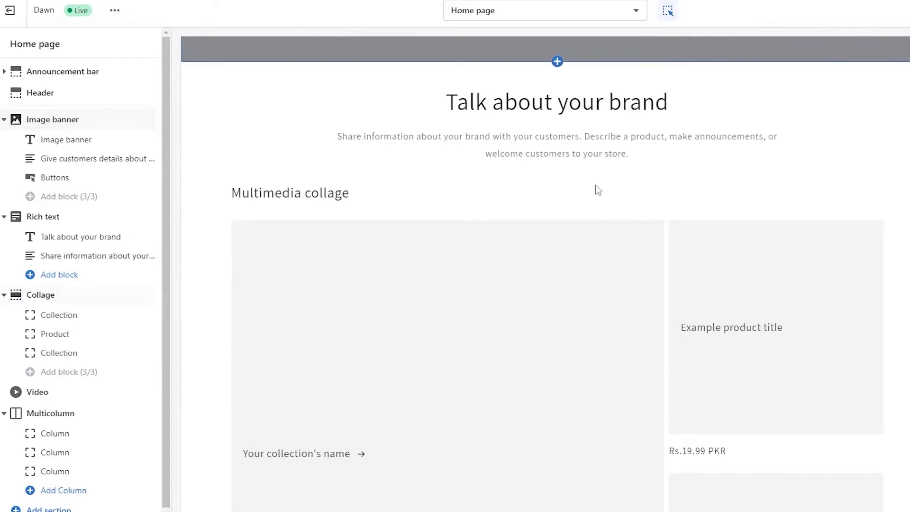
scroll(598, 190, down, 15)
scroll(590, 180, up, 12)
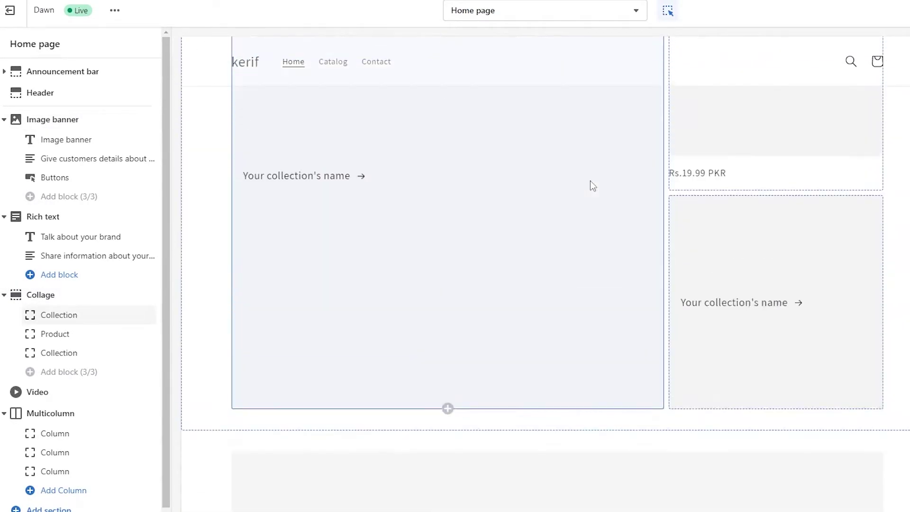
scroll(590, 180, up, 4)
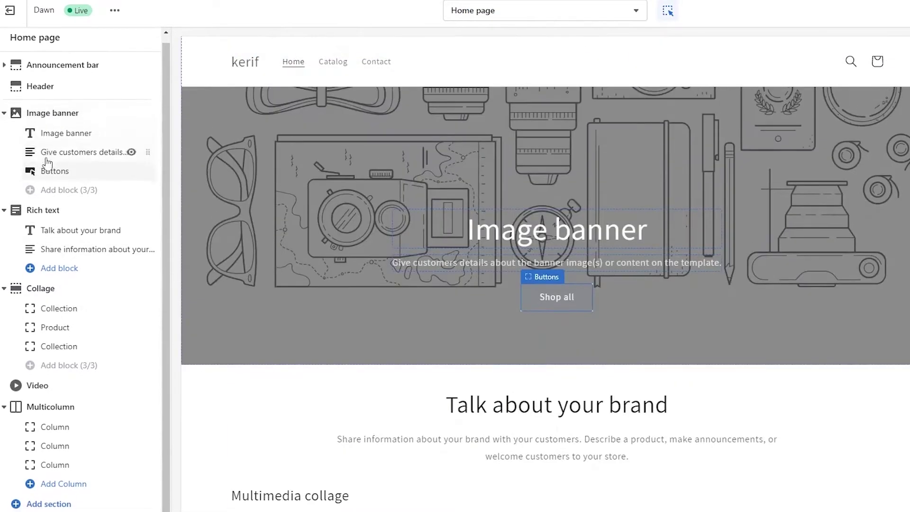
scroll(48, 162, down, 1)
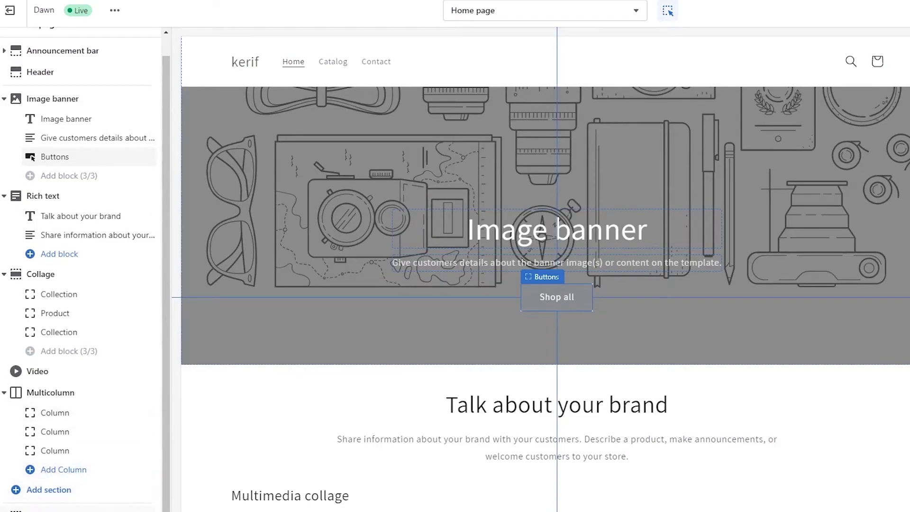
- Add a Product slider section and move it up past Video and Collage to sit above Rich text
click(53, 495)
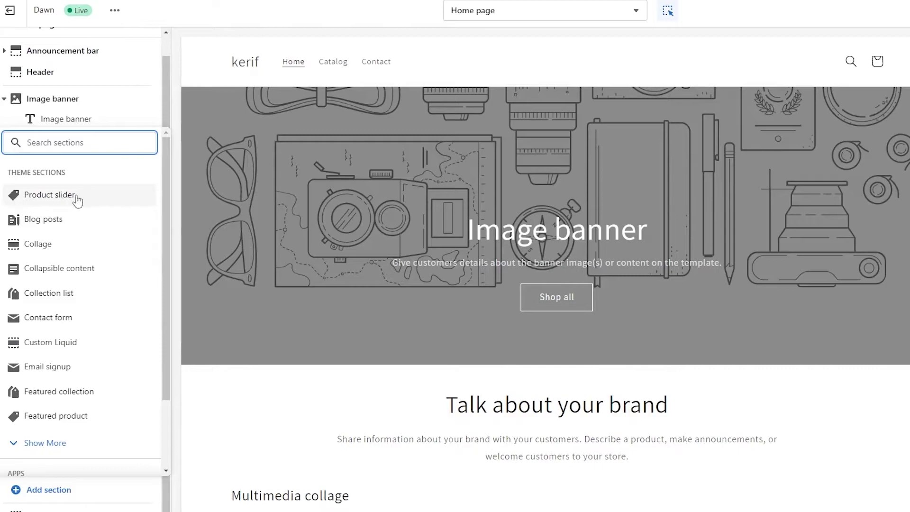
click(44, 195)
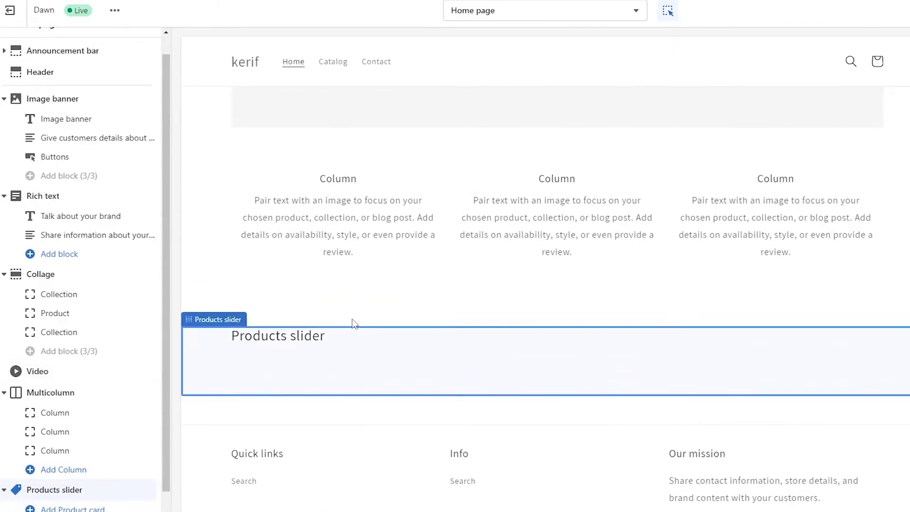
click(526, 415)
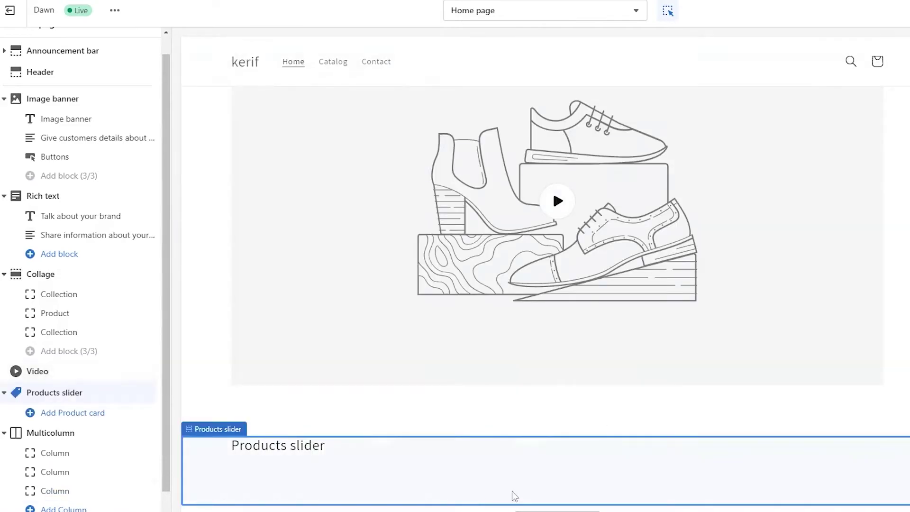
click(523, 353)
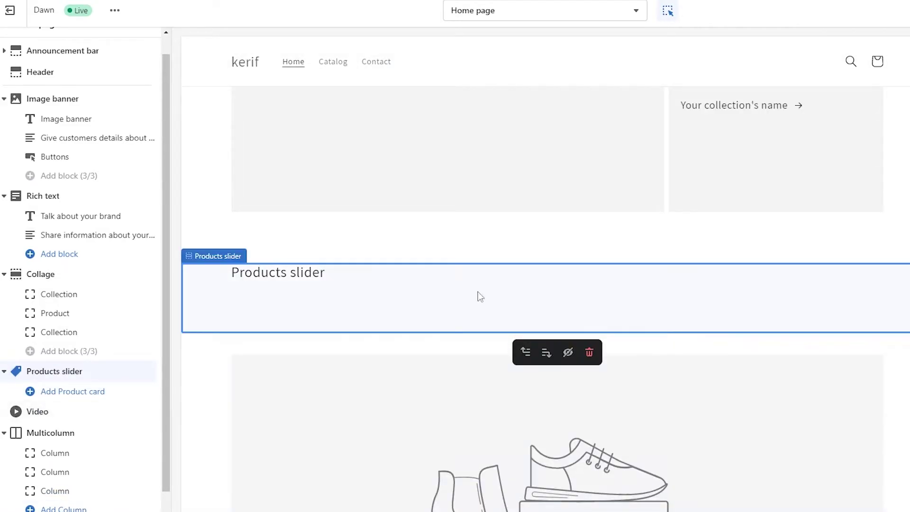
click(522, 352)
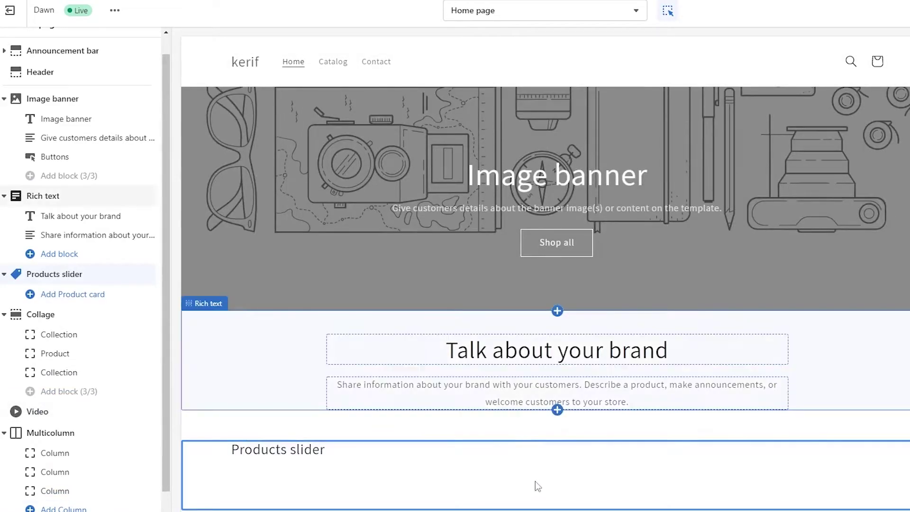
click(523, 350)
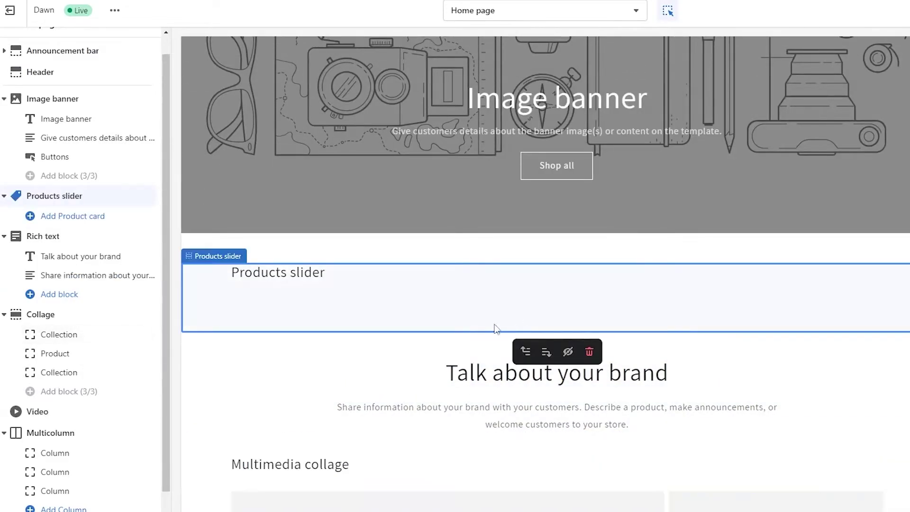
mouse_move(505, 243)
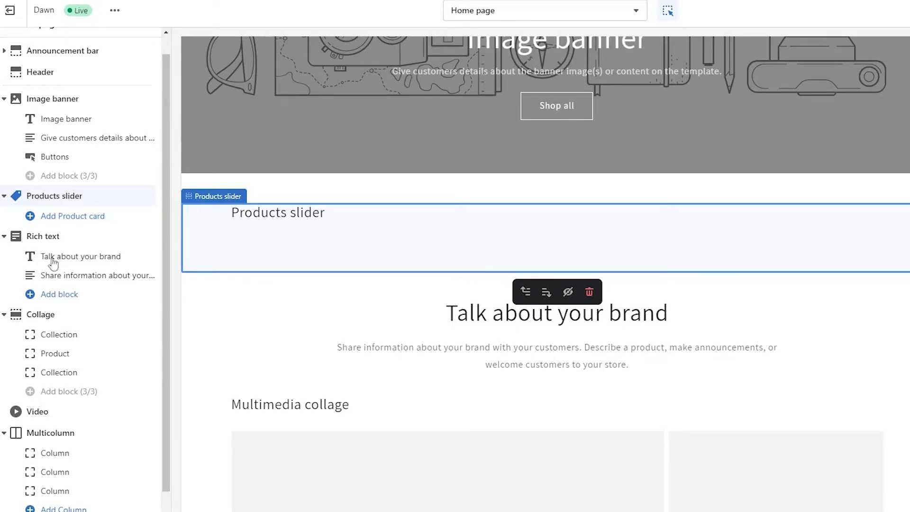
mouse_move(43, 206)
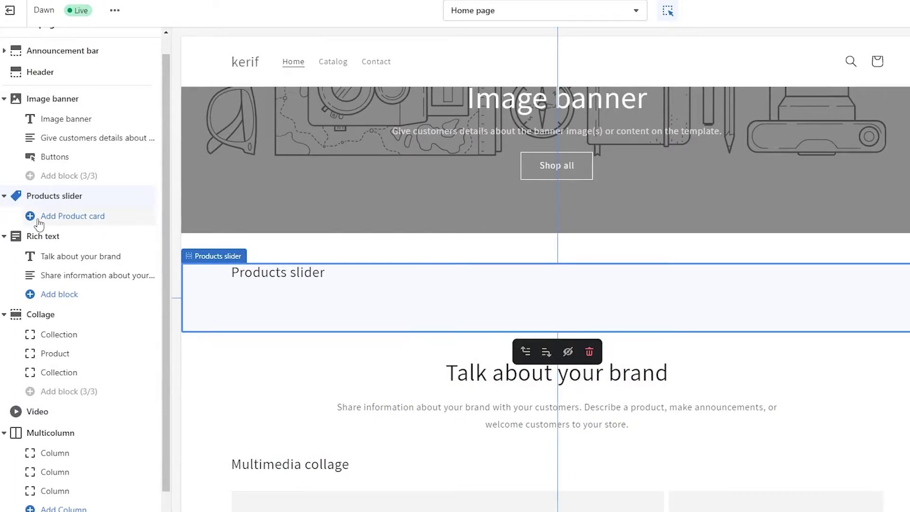
- Add seven product cards: cardigan, corduroy, denim and oversized shirts, leggings and a suit
click(39, 218)
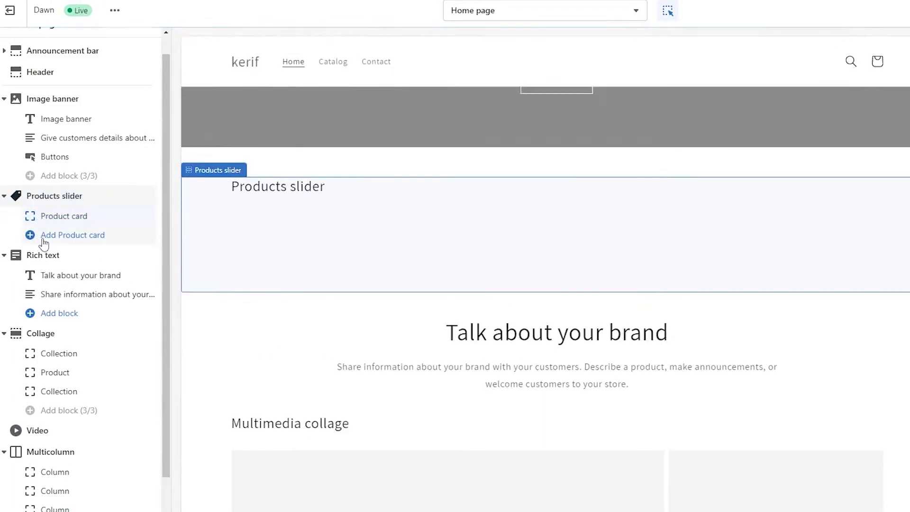
click(47, 235)
click(67, 255)
click(67, 273)
click(67, 292)
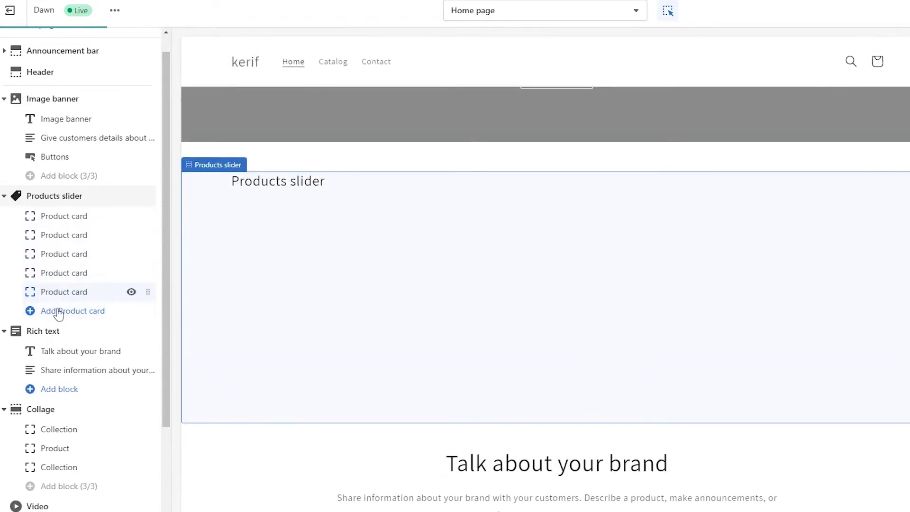
click(60, 311)
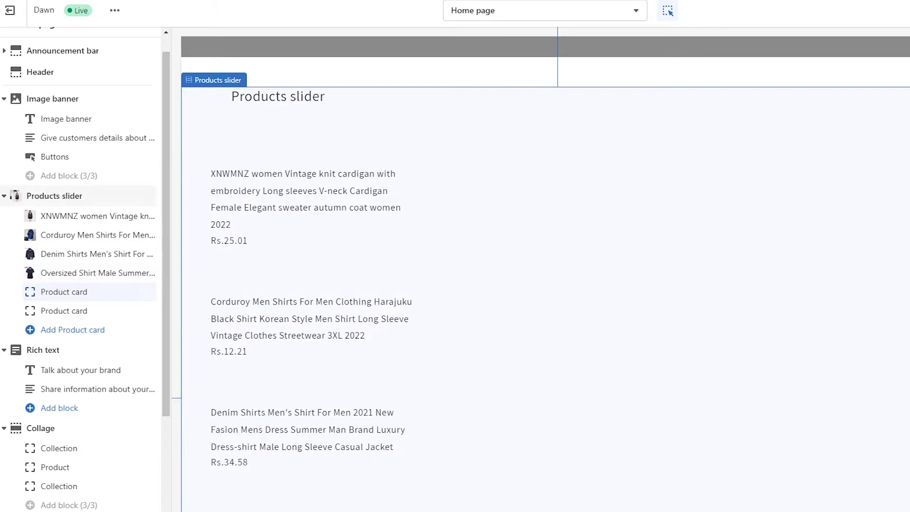
click(90, 326)
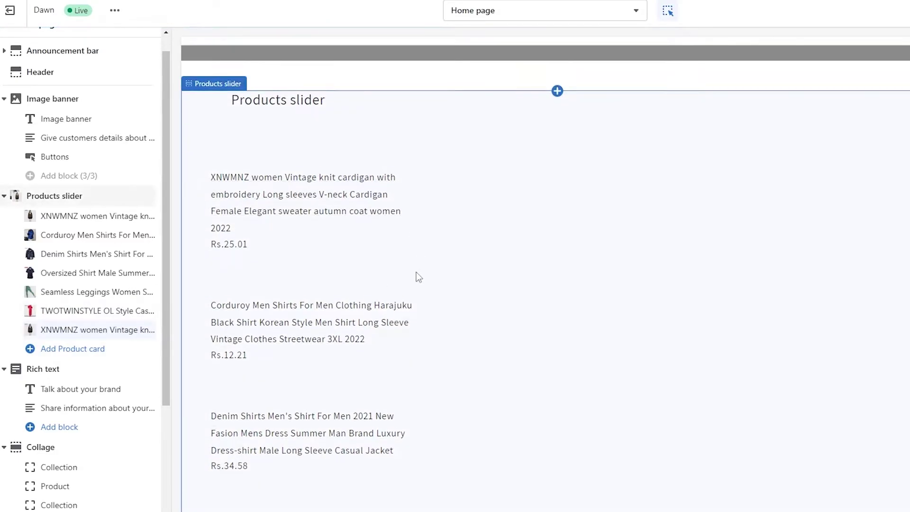
scroll(408, 286, down, 5)
scroll(405, 298, down, 5)
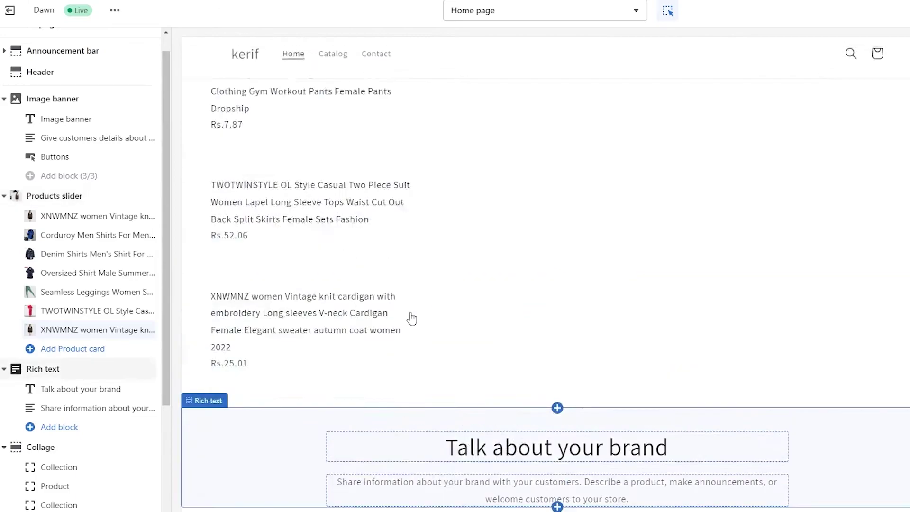
scroll(410, 317, up, 10)
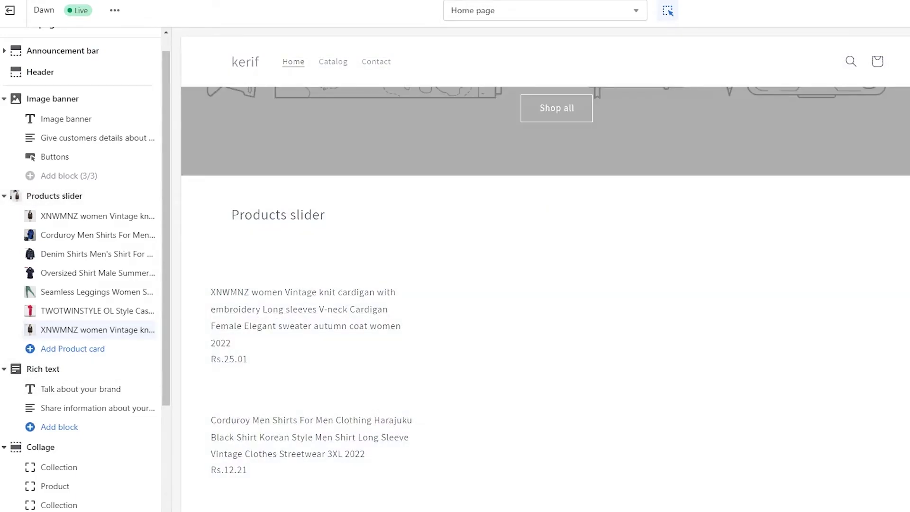
- Save the theme with Ctrl+S and delete the duplicate cardigan product card block
key(ctrl+s)
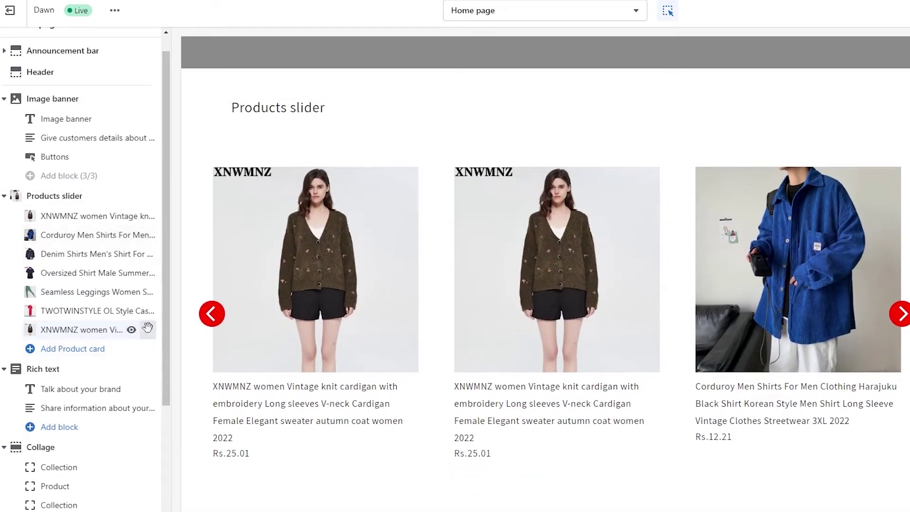
click(84, 335)
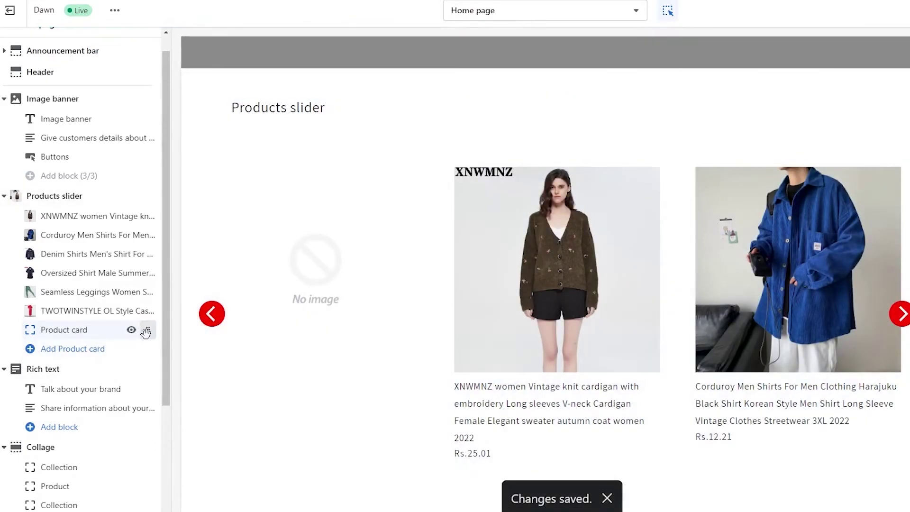
drag(146, 332, 137, 291)
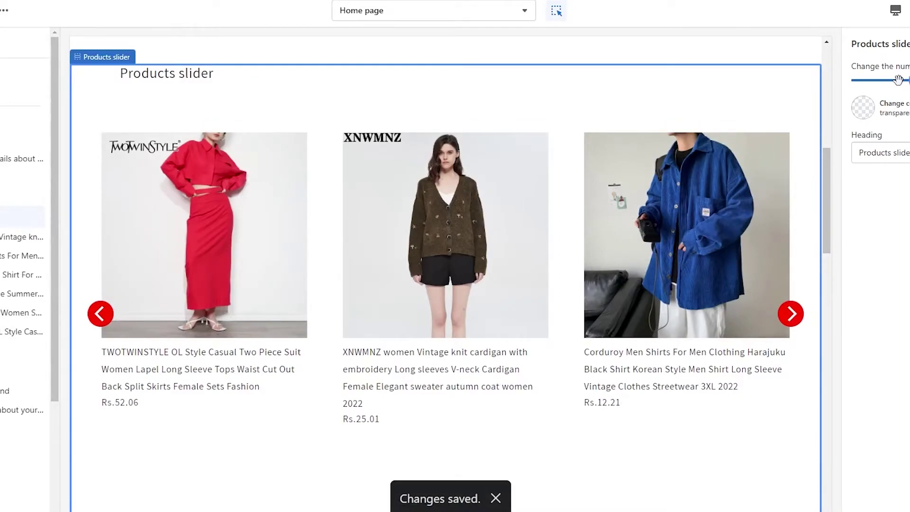
- Lower the products-per-view range, then raise it again so more cards show at once
drag(898, 79, 855, 81)
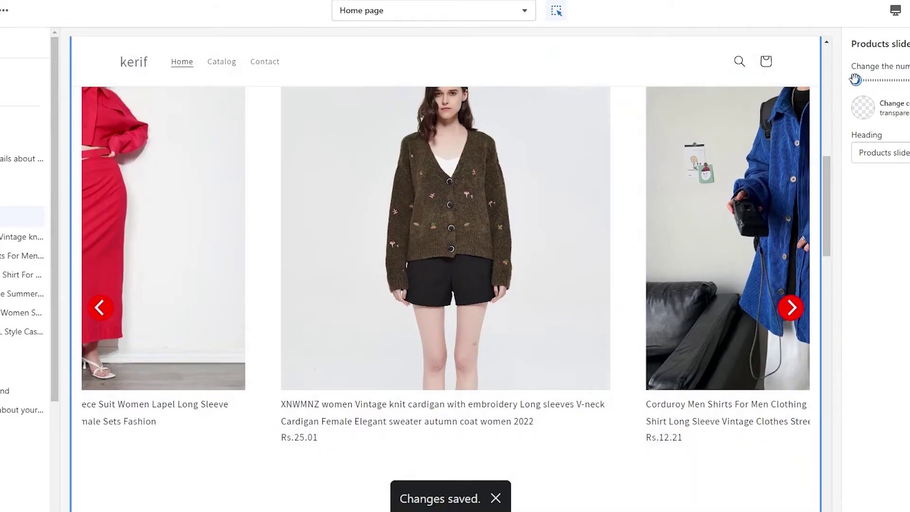
drag(855, 79, 894, 81)
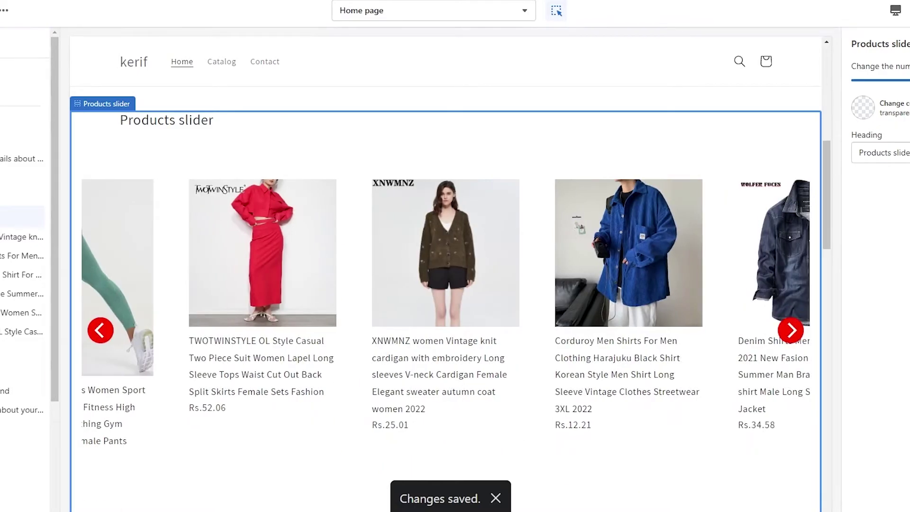
- Try white, then red, as the slider's pagination colour
click(872, 116)
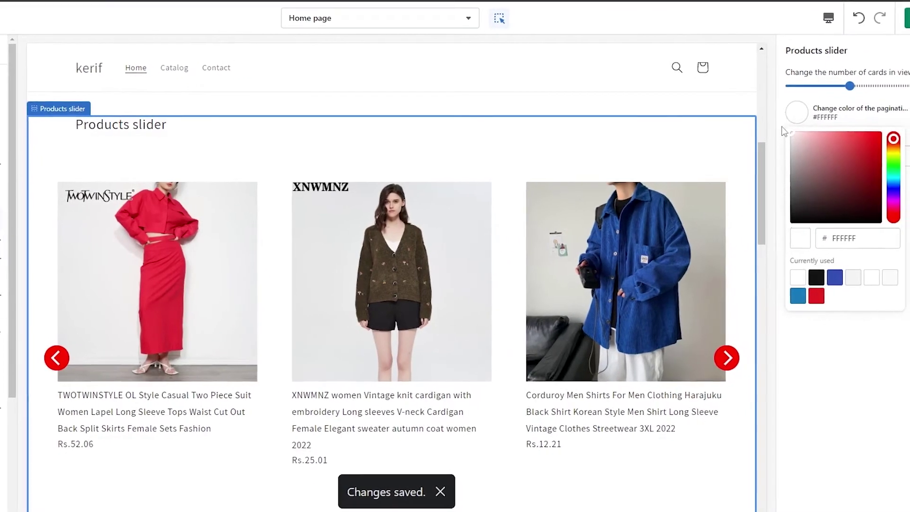
click(862, 107)
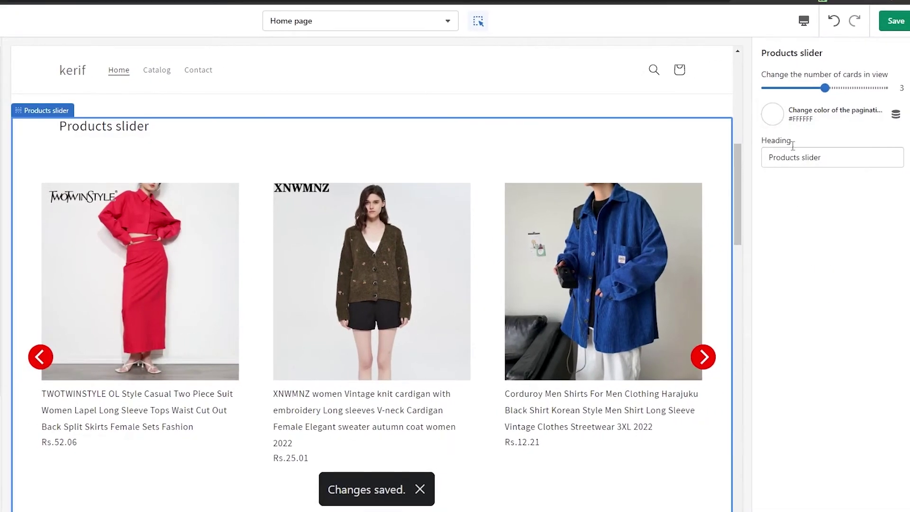
scroll(280, 413, down, 2)
scroll(385, 237, up, 3)
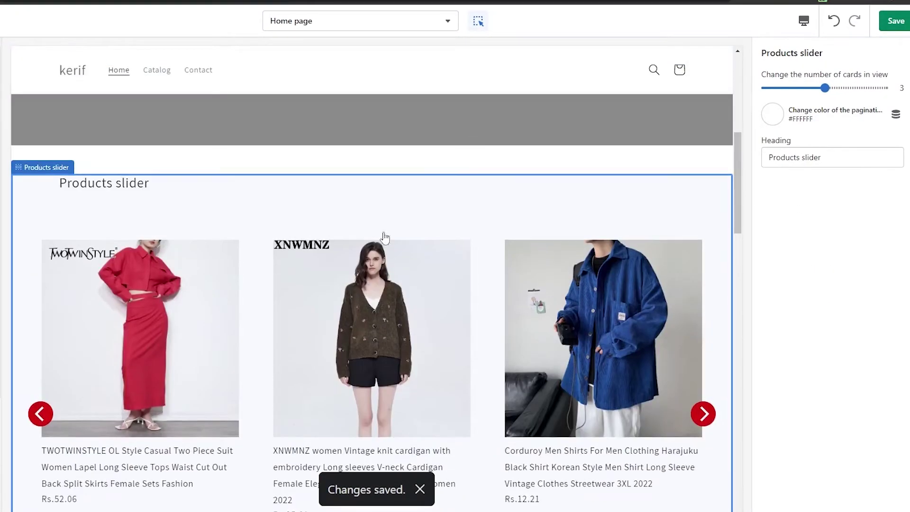
click(772, 114)
drag(868, 165, 868, 134)
scroll(725, 360, down, 1)
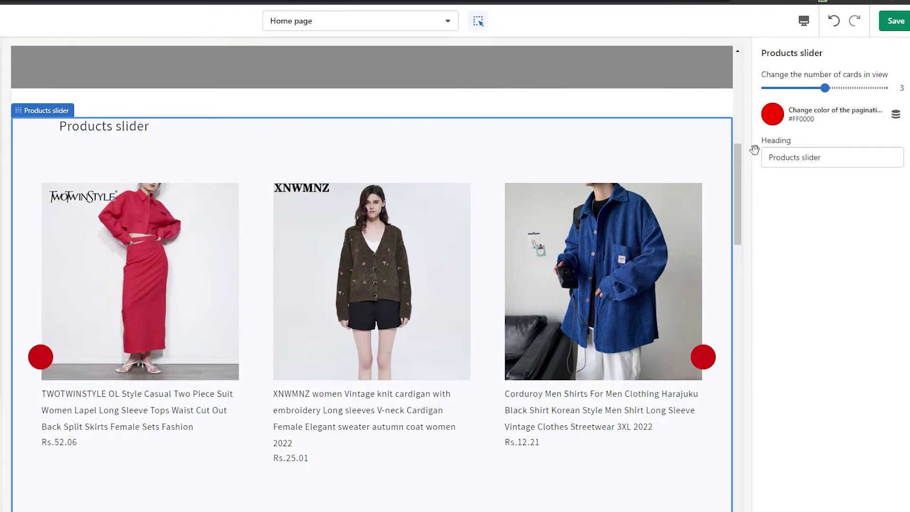
- Set the pagination colour to the saved #187889 swatch and open the dynamic colour sources
click(788, 116)
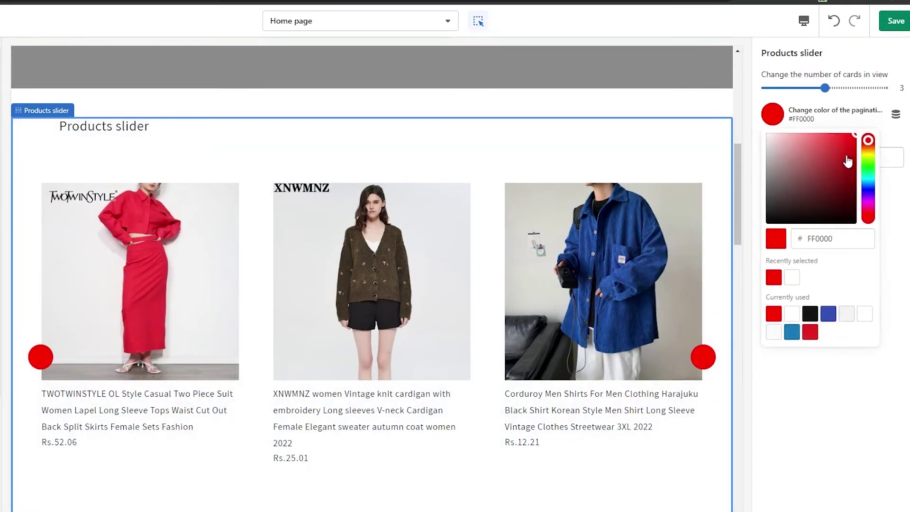
drag(866, 167, 802, 154)
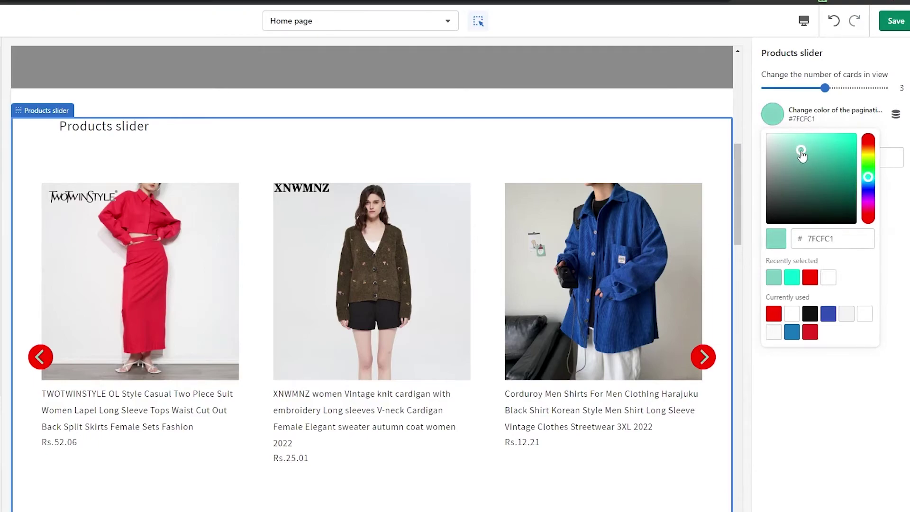
click(792, 332)
click(806, 387)
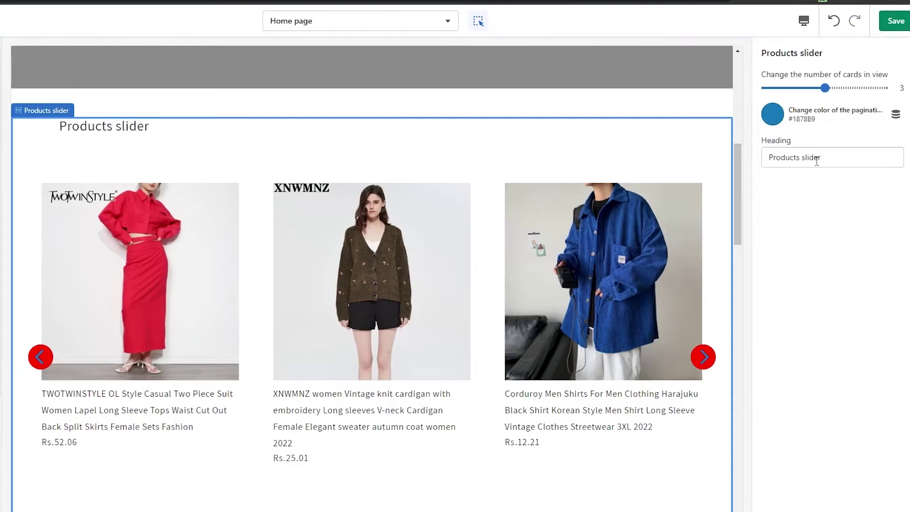
click(896, 114)
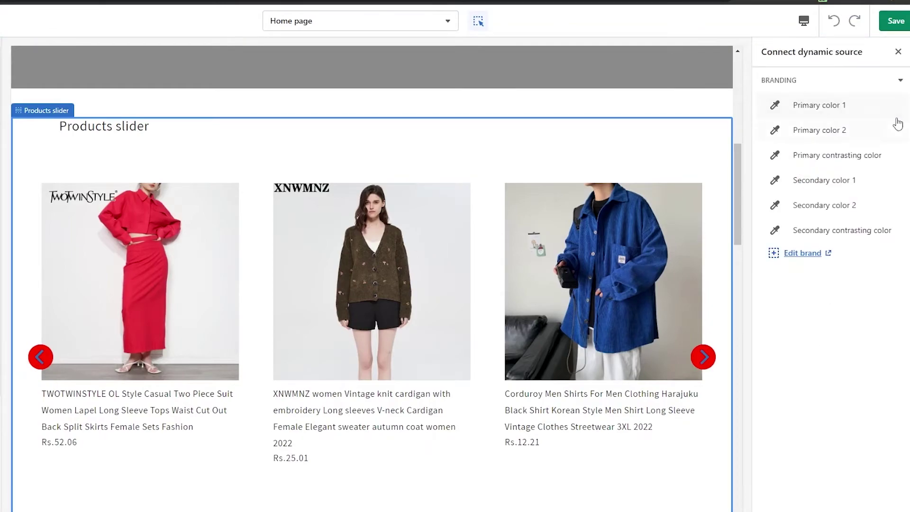
- Link the pagination colour to Primary color 1, try Primary color 2, then go to Edit brand
click(843, 108)
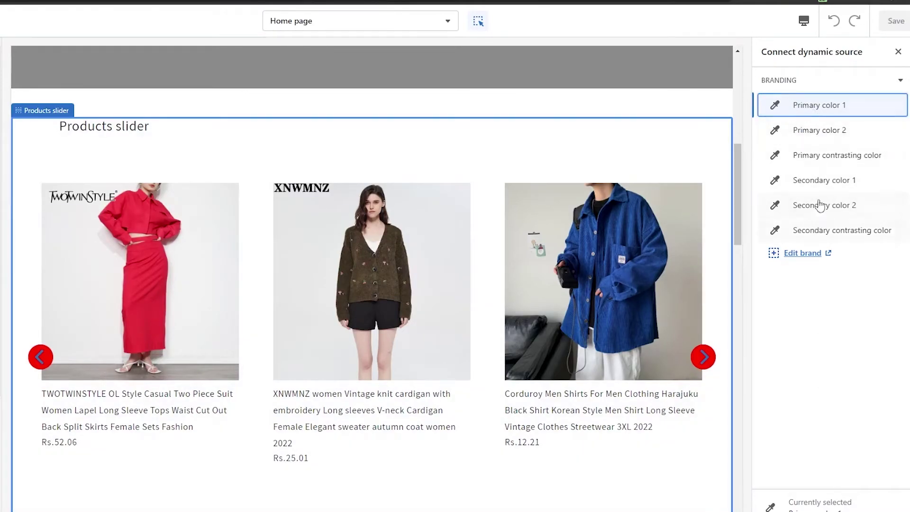
click(825, 133)
click(818, 105)
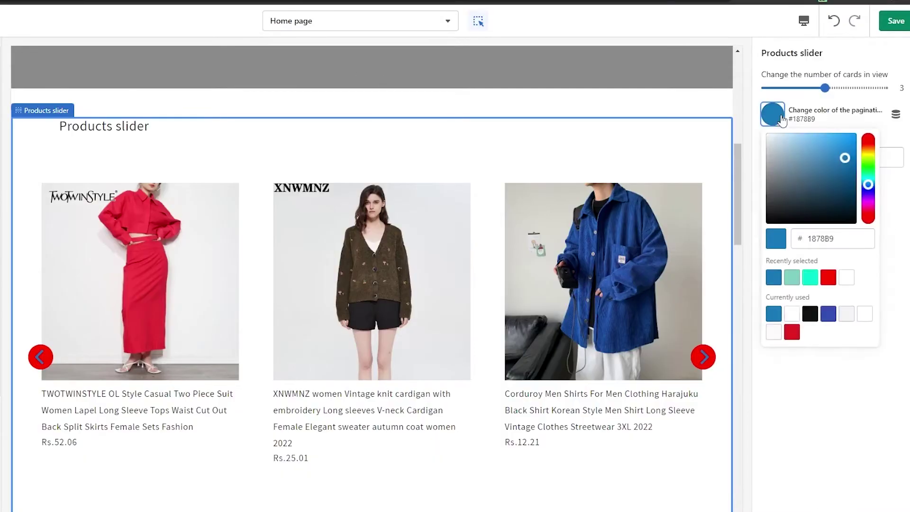
- Set the pagination colour to white
click(782, 116)
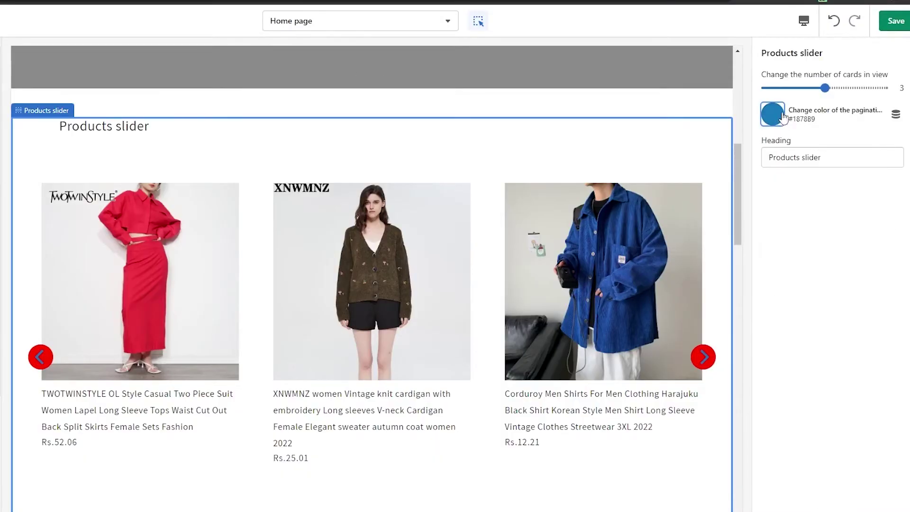
click(772, 113)
drag(777, 156, 751, 126)
click(830, 381)
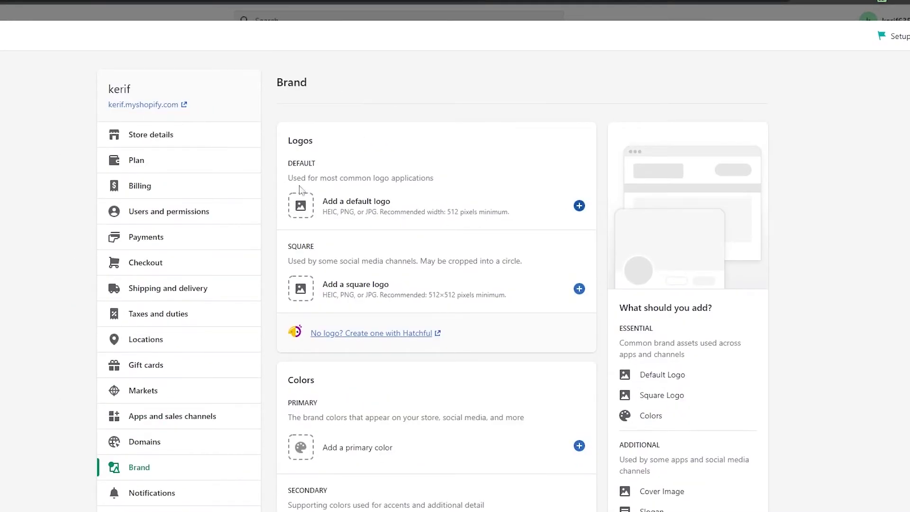
- Add a near-white #f9f9f9 primary brand colour
scroll(321, 302, down, 2)
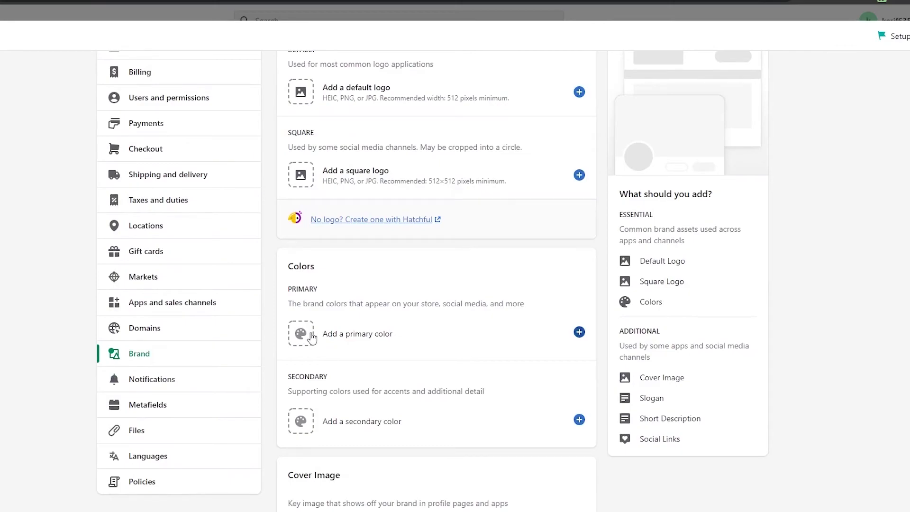
click(311, 338)
drag(273, 382, 242, 368)
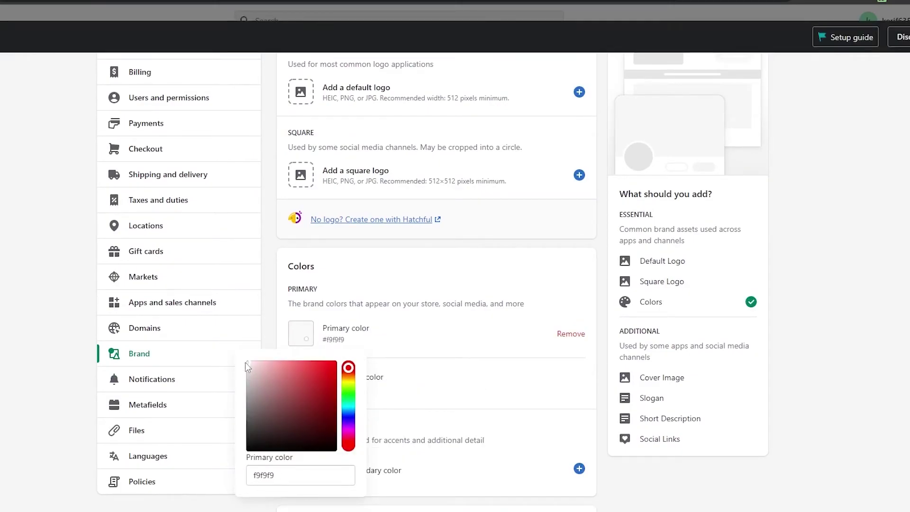
click(453, 356)
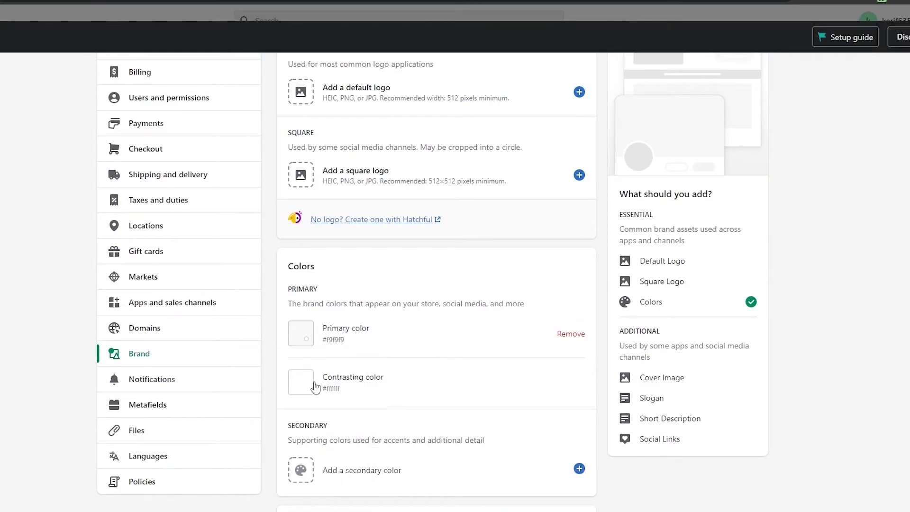
scroll(315, 387, down, 3)
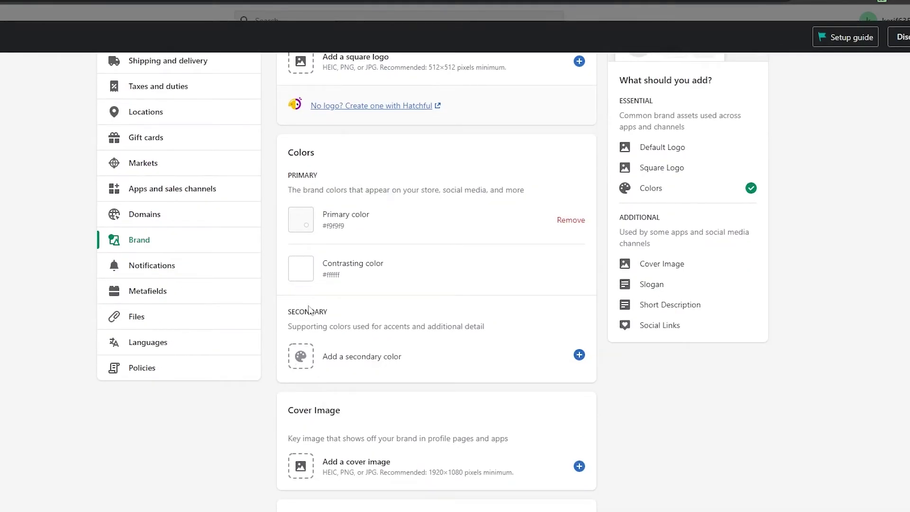
- Add a black #000000 secondary brand colour with a white #ffffff contrasting colour
click(297, 374)
drag(274, 408, 232, 491)
click(232, 490)
scroll(567, 437, down, 5)
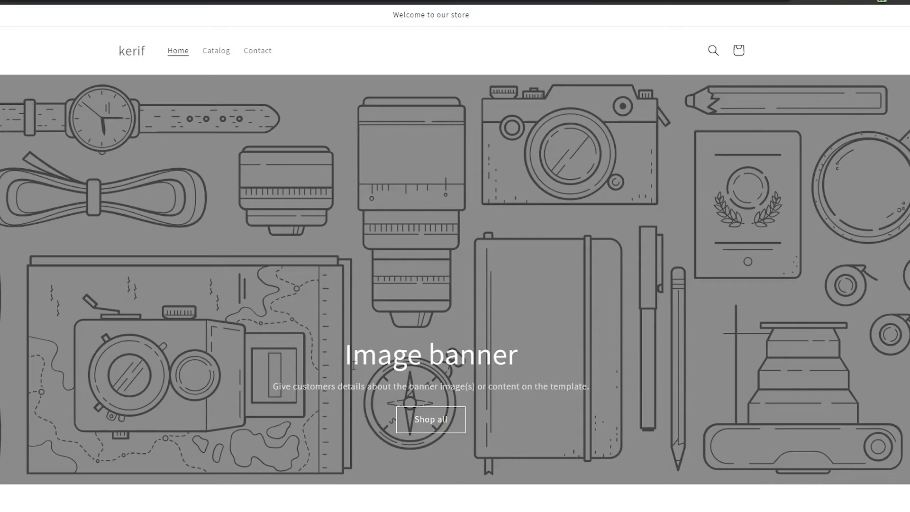
- Advance the storefront Products slider seven times with the right red arrow, reaching the cardigan, corduroy and denim cards
scroll(360, 365, down, 5)
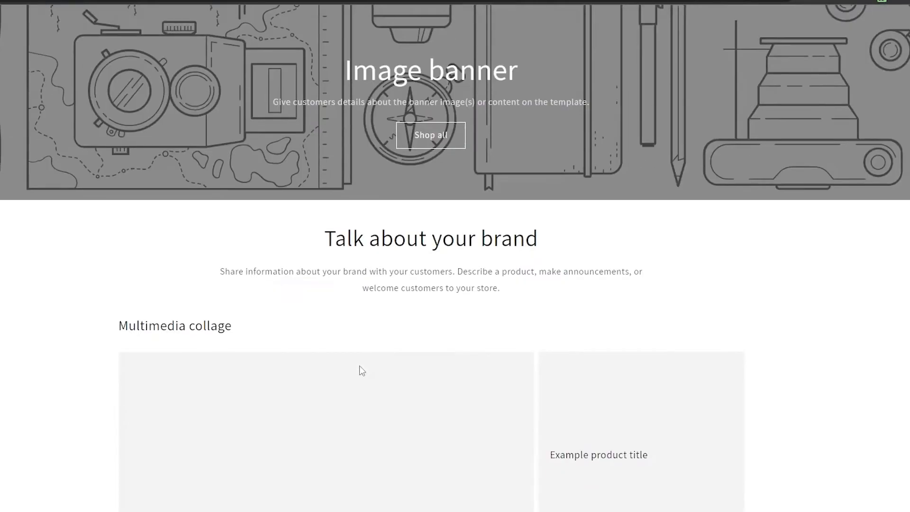
scroll(359, 365, up, 5)
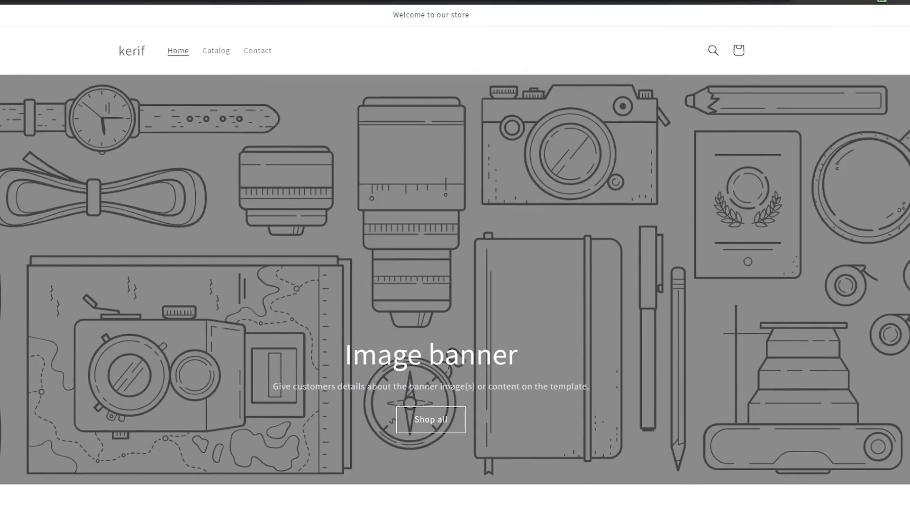
scroll(240, 308, down, 10)
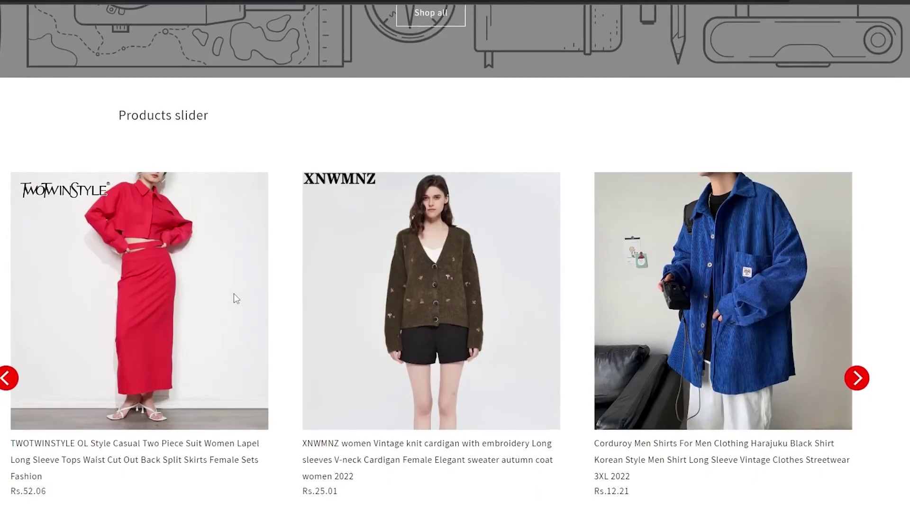
scroll(822, 338, down, 4)
scroll(832, 300, up, 4)
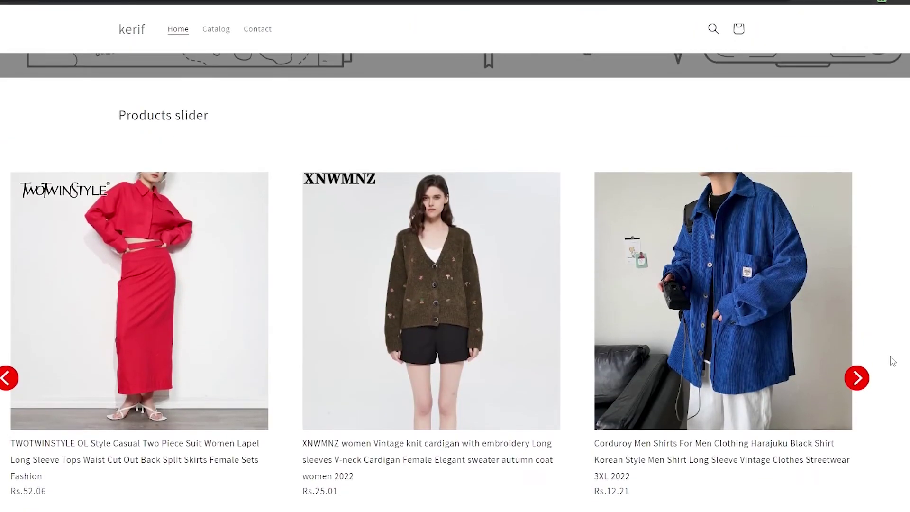
click(857, 378)
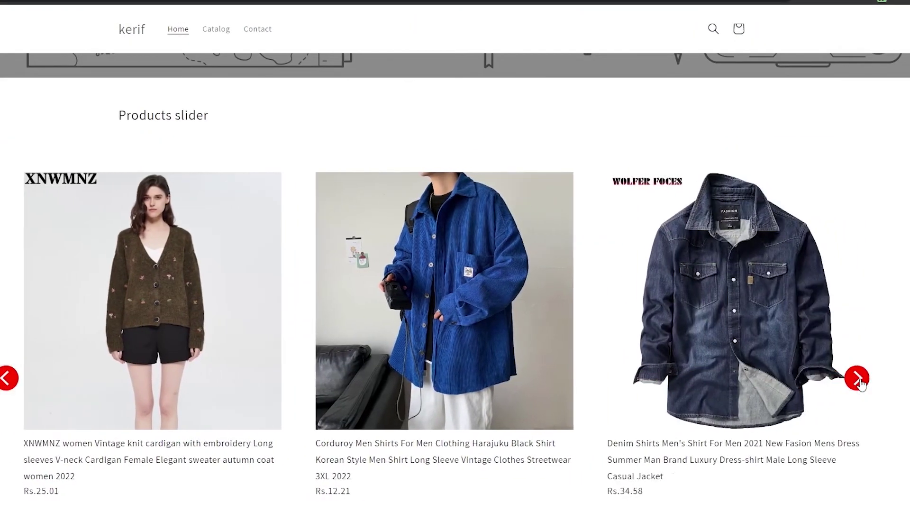
click(857, 379)
click(857, 378)
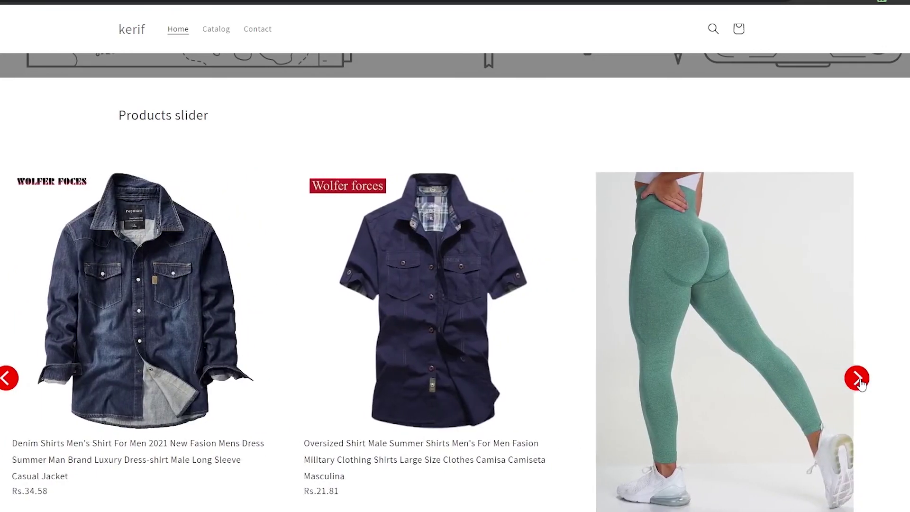
click(857, 377)
click(857, 378)
click(857, 378)
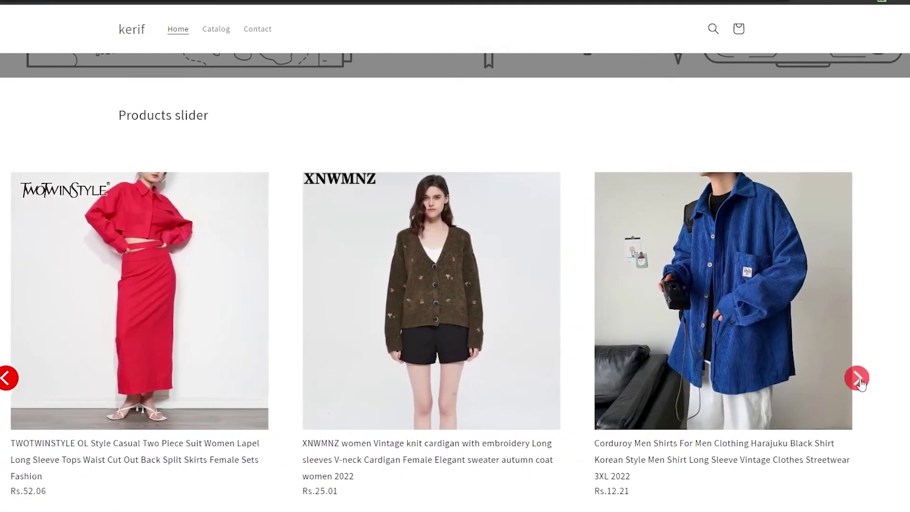
click(858, 380)
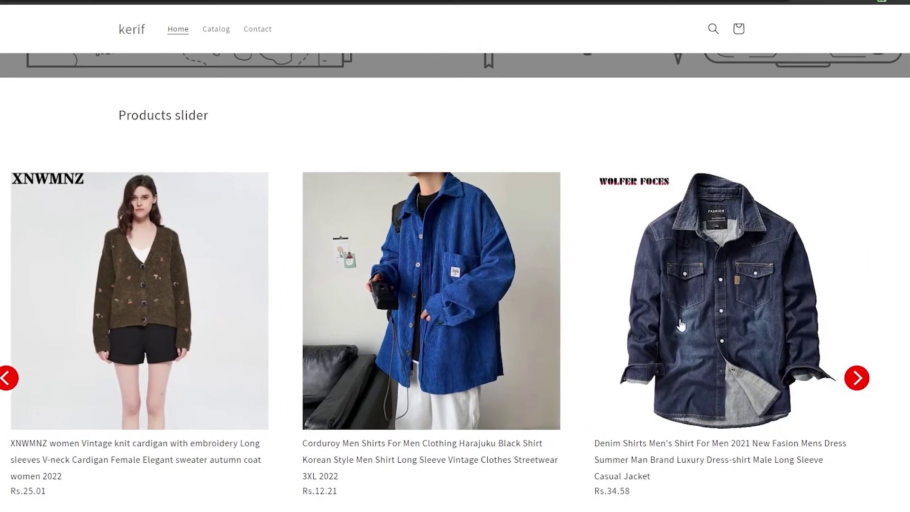